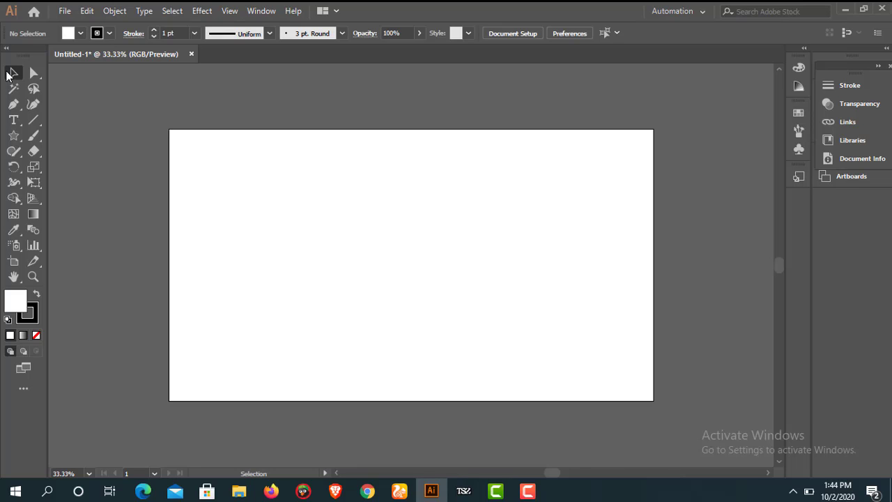
Draw a rectangle covering the whole artboard and fill it with near-black 070606
left_click(14, 135)
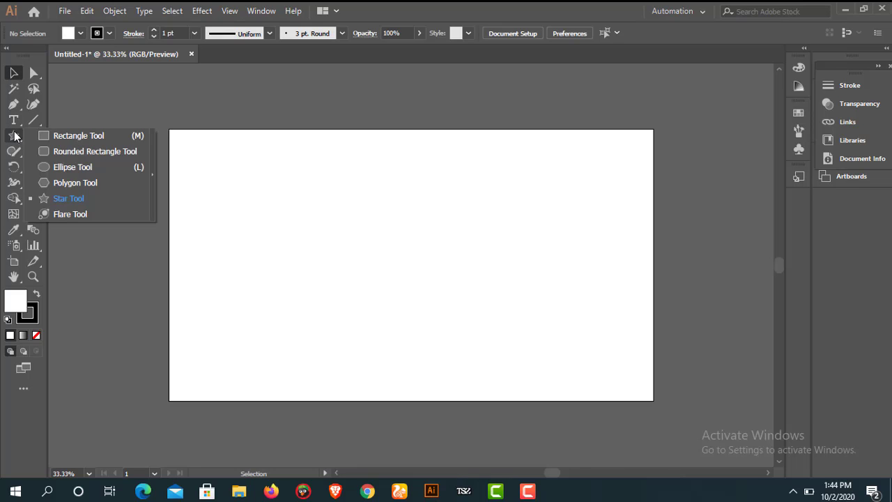
left_click(70, 136)
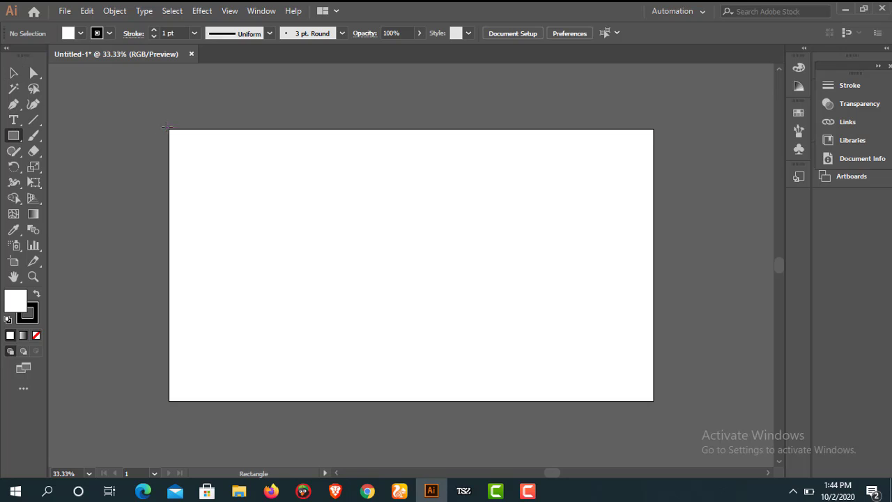
left_click_drag(167, 127, 653, 401)
double_click(15, 300)
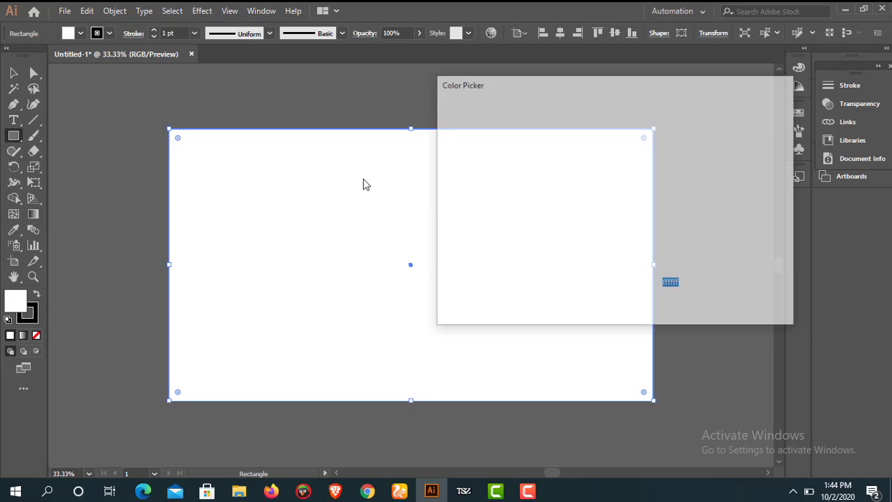
left_click(469, 283)
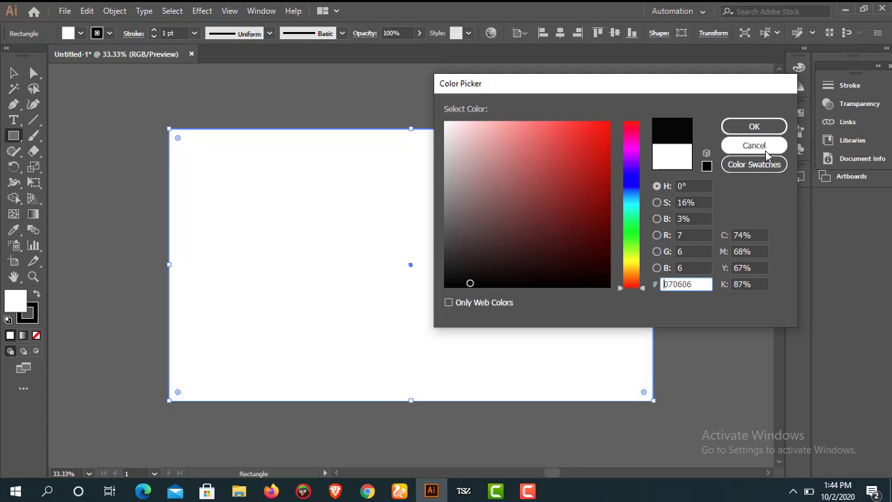
left_click(758, 126)
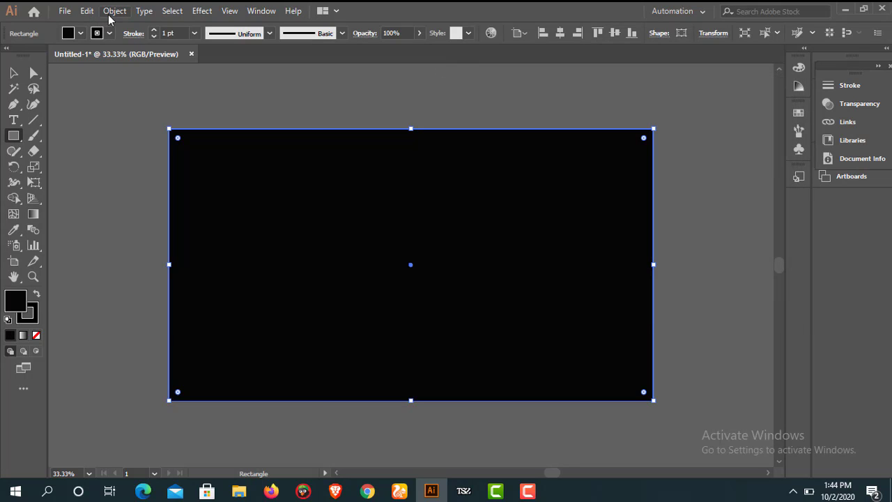
Lock the black background rectangle
left_click(110, 15)
mouse_move(260, 105)
left_click(339, 104)
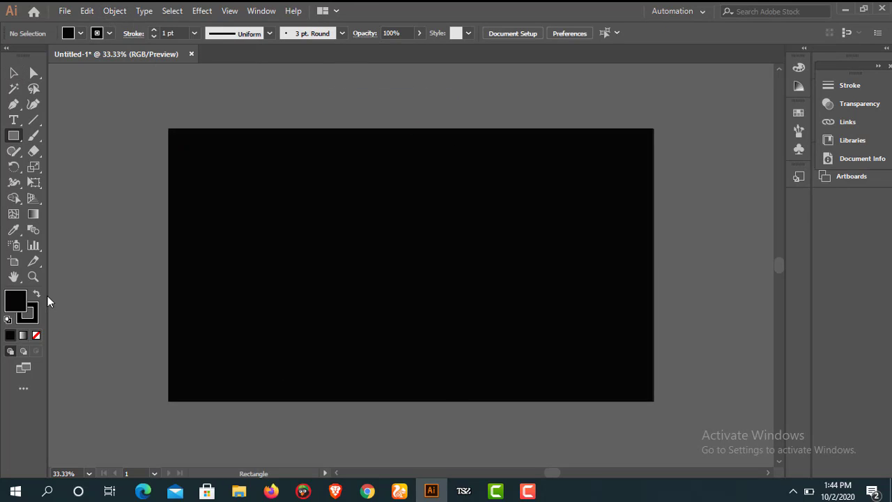
Set the fill colour to light blue 73a2e5 and the stroke to none for new shapes
left_click(13, 278)
mouse_move(276, 275)
left_mouse_down()
mouse_move(249, 299)
mouse_move(243, 283)
mouse_move(278, 271)
left_mouse_up()
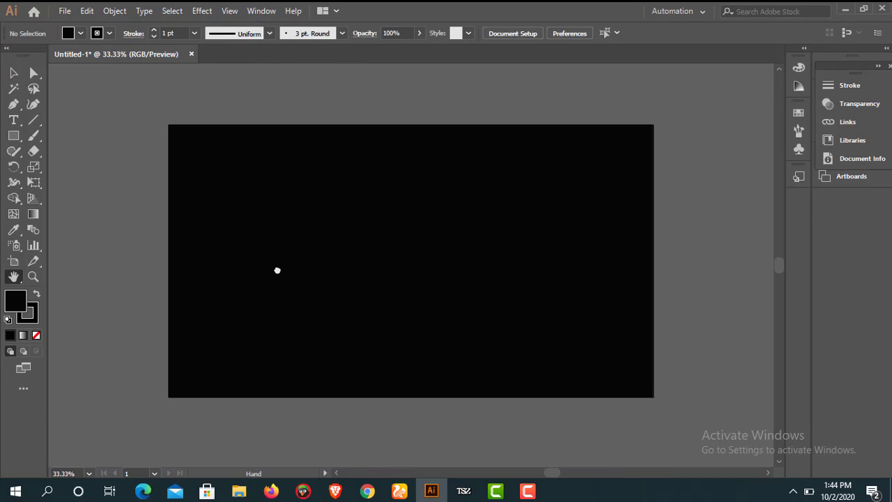
key("v")
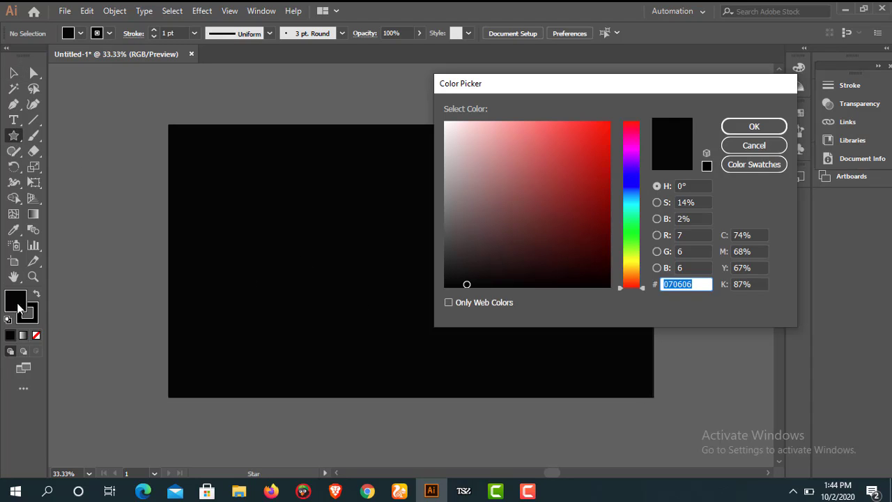
left_click(633, 172)
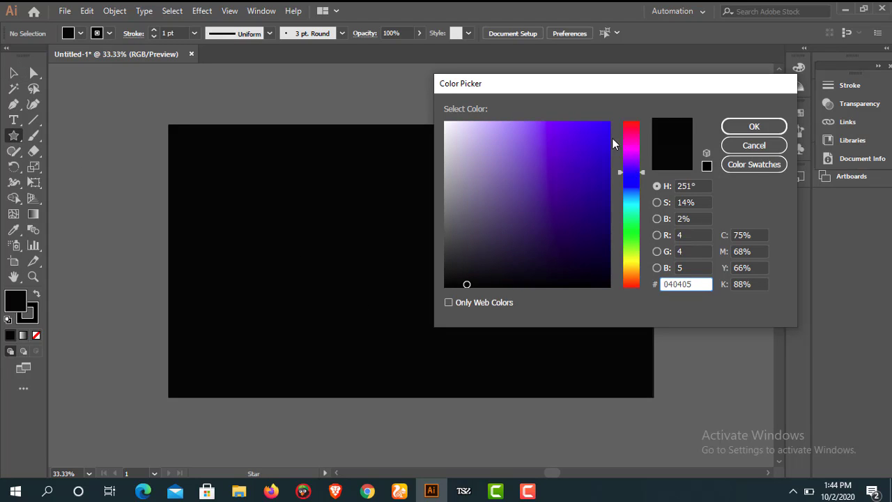
left_click(633, 187)
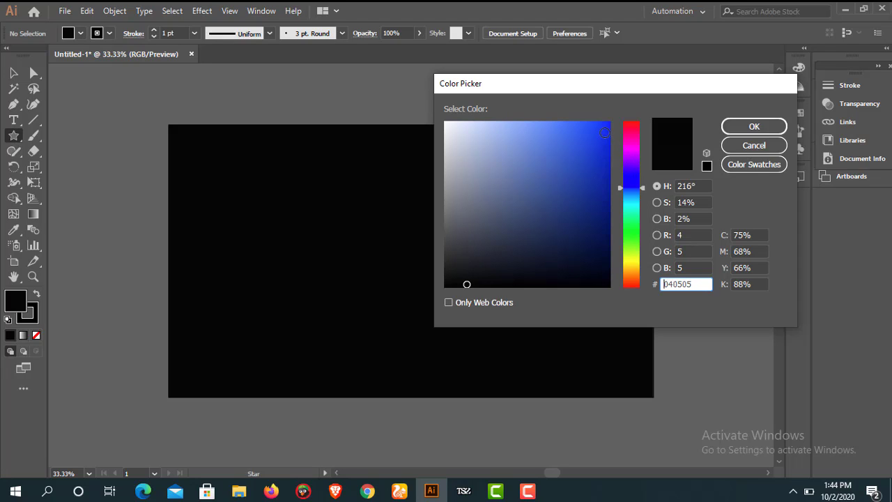
left_click(527, 137)
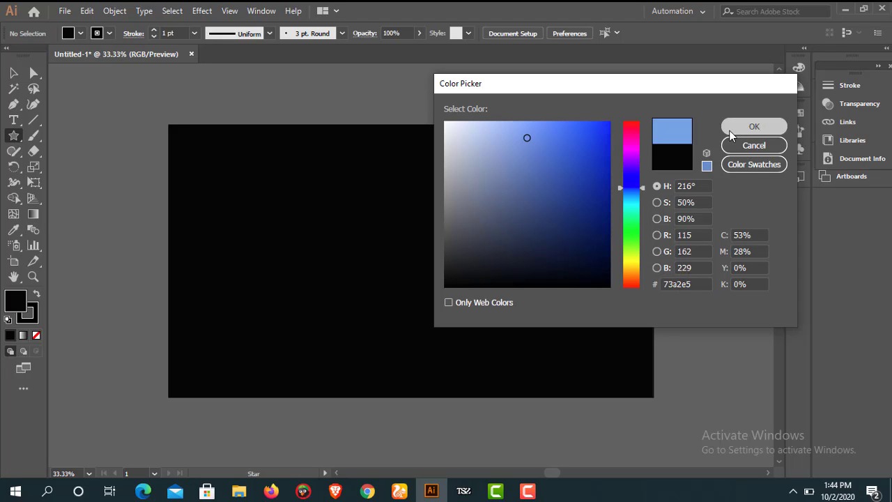
left_click(754, 126)
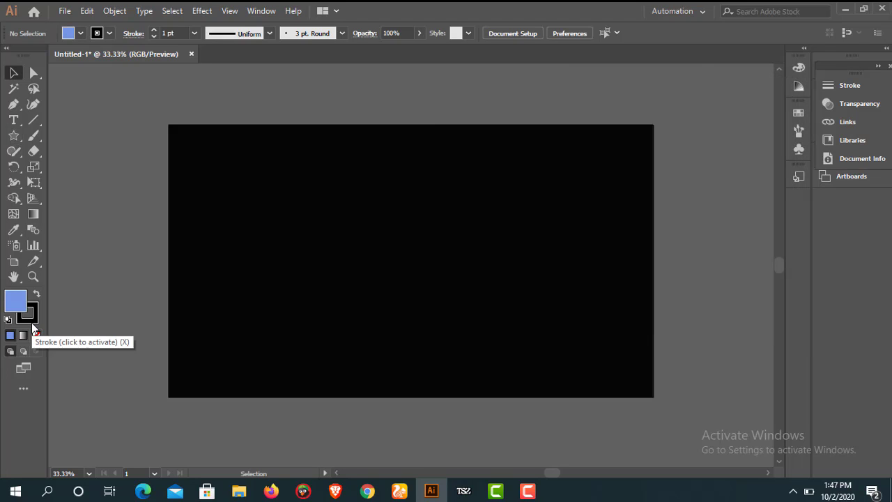
left_click(32, 321)
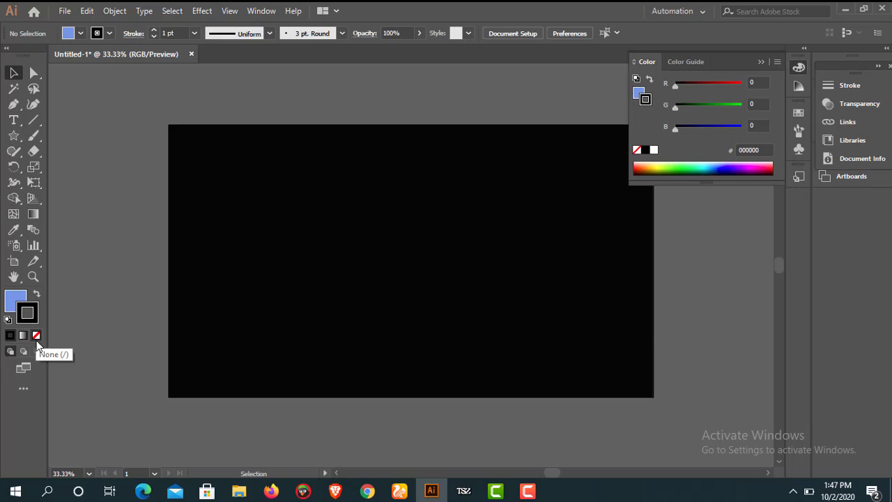
left_click(36, 336)
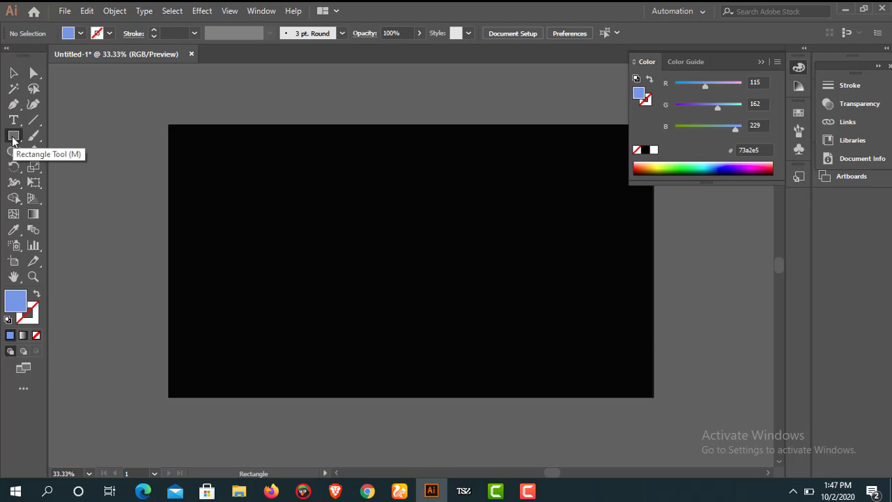
Create a star near the artboard centre with 26 points, Radius 1 of 25 px and Radius 2 of 50 px
left_click_drag(13, 137, 91, 201)
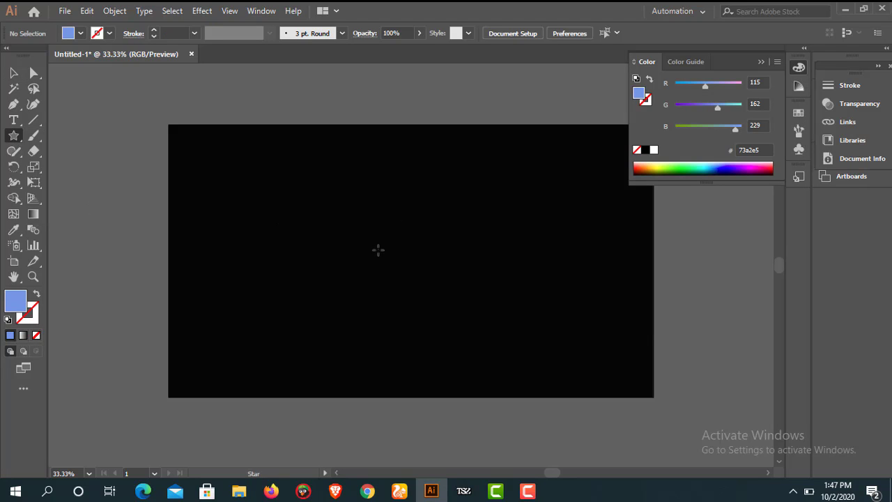
left_click(377, 249)
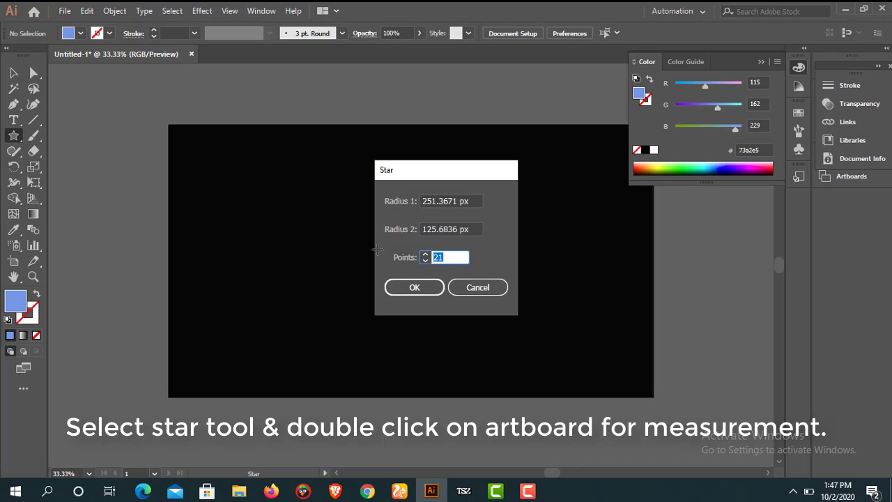
key("BackSpace")
type("26")
left_click(457, 200)
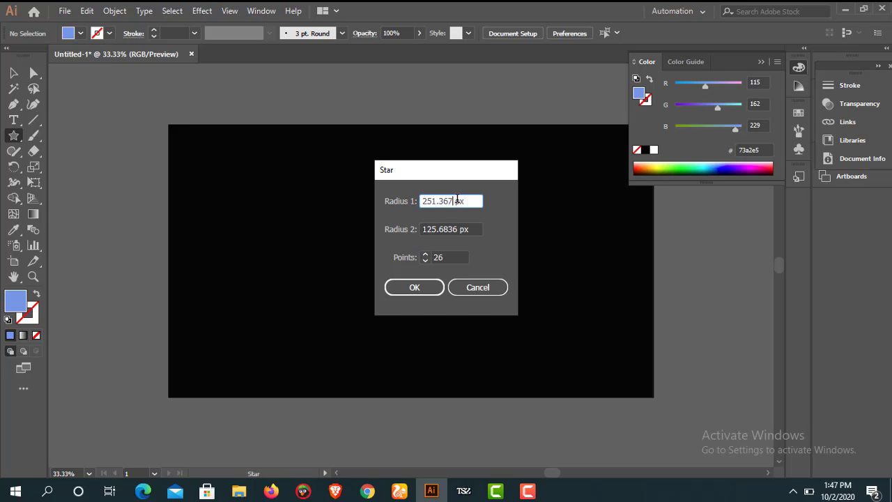
key("BackSpace")
key("BackSpace")
key("BackSpace")
key("BackSpace")
key("BackSpace")
key("BackSpace")
key("BackSpace")
type("25")
left_click(461, 228)
key("BackSpace")
key("BackSpace")
key("BackSpace")
key("BackSpace")
key("BackSpace")
key("BackSpace")
key("BackSpace")
key("BackSpace")
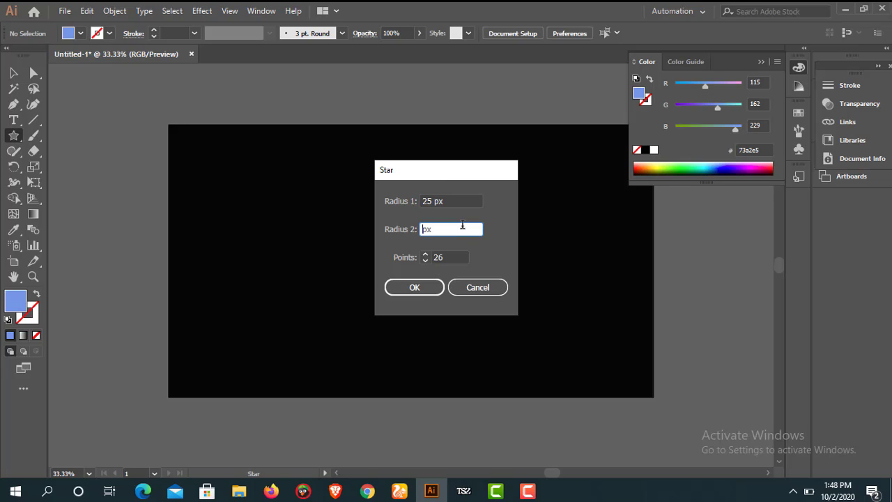
type("50")
left_click(414, 287)
Scale the star up proportionally about its centre until it spans about two thirds of the artboard's height
key("v")
mouse_move(397, 267)
left_mouse_down()
mouse_move(478, 341)
mouse_move(394, 269)
left_mouse_up()
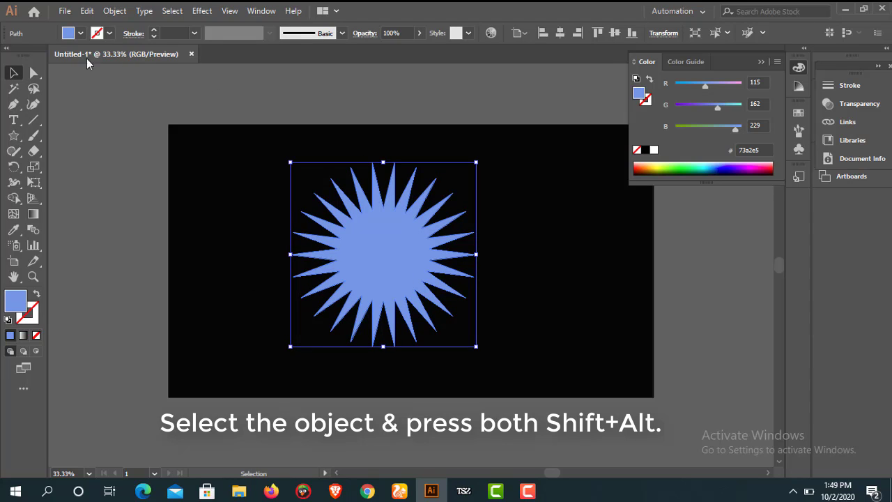
Round all the star's corners with the Direct Selection tool and shift the whole star slightly down and to the left
left_click(32, 72)
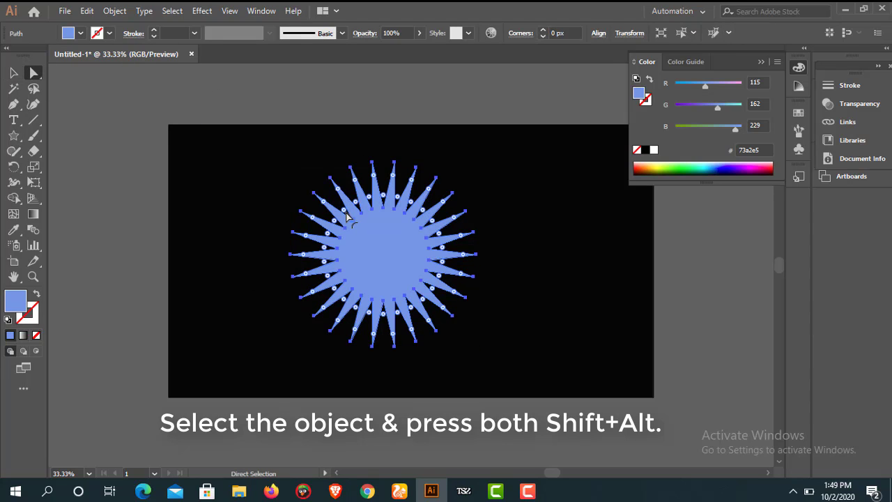
left_click_drag(343, 212, 327, 202)
left_click(14, 72)
left_click(82, 168)
left_click(383, 225)
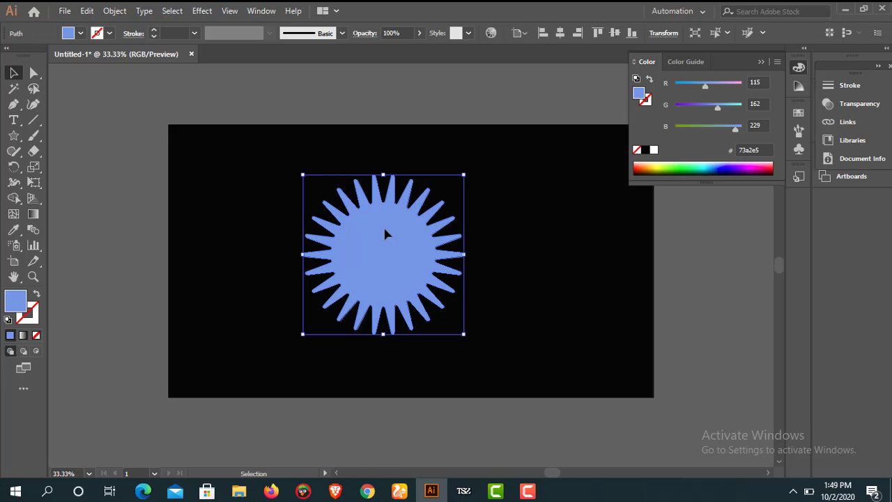
left_click_drag(383, 225, 374, 232)
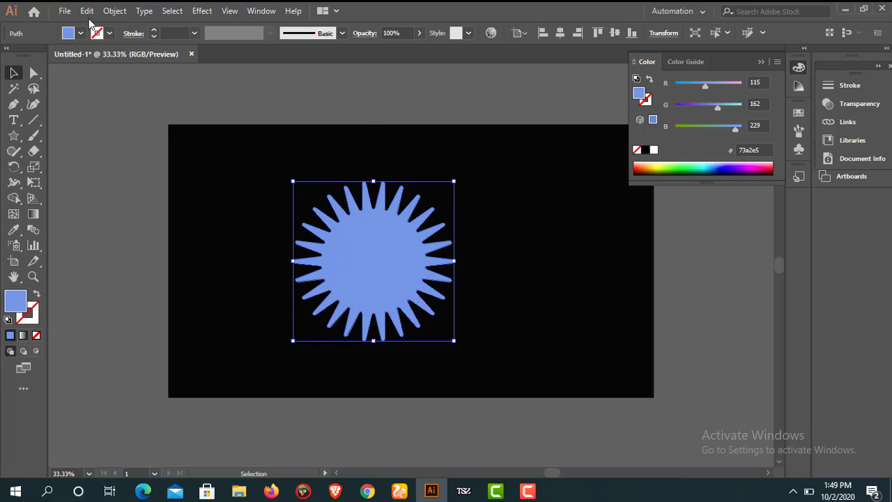
Paste a copy of the star in place and shrink it about its centre to a tiny star
left_click(87, 12)
left_click(130, 73)
left_click(88, 11)
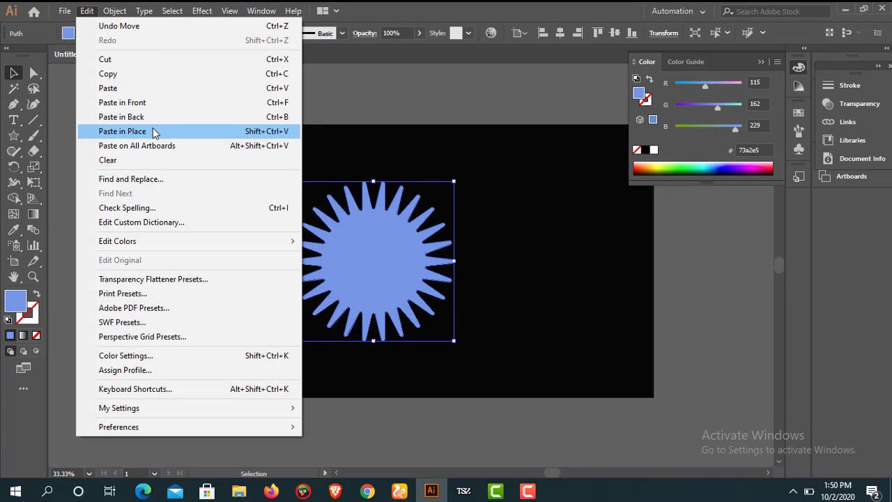
left_click(152, 131)
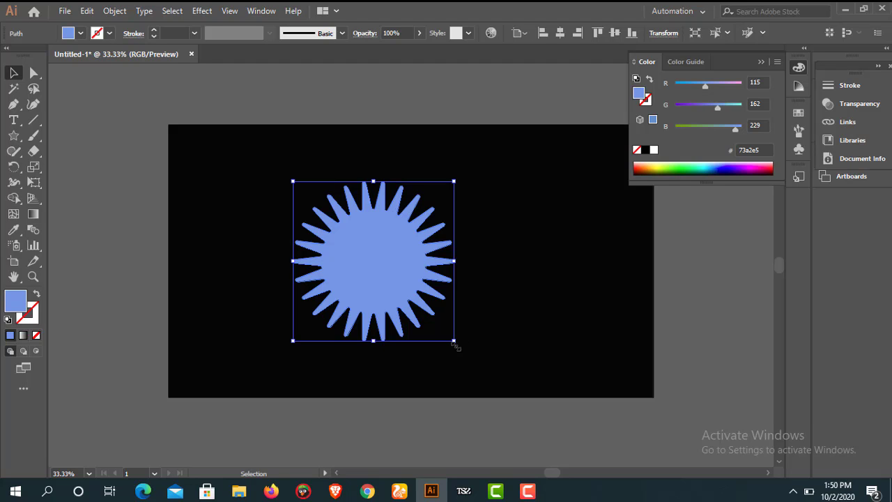
left_click_drag(454, 344, 379, 303)
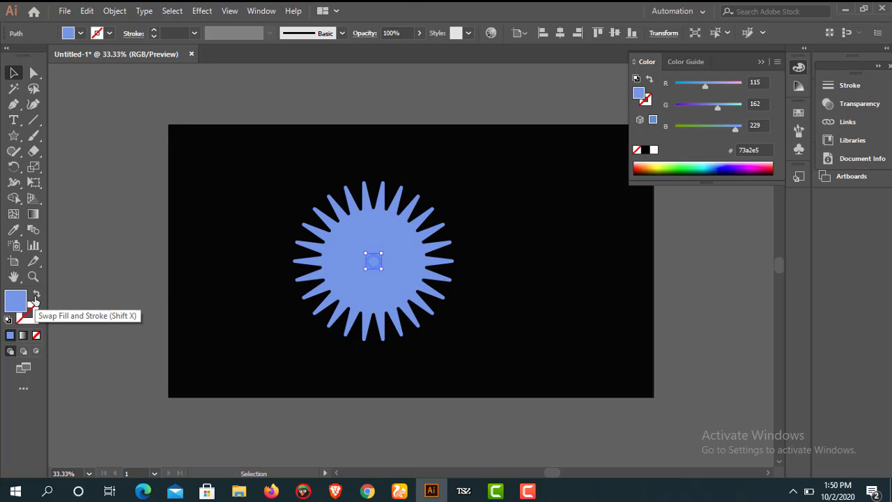
Apply a radial gradient fill to the tiny centre star
left_click(33, 214)
double_click(33, 214)
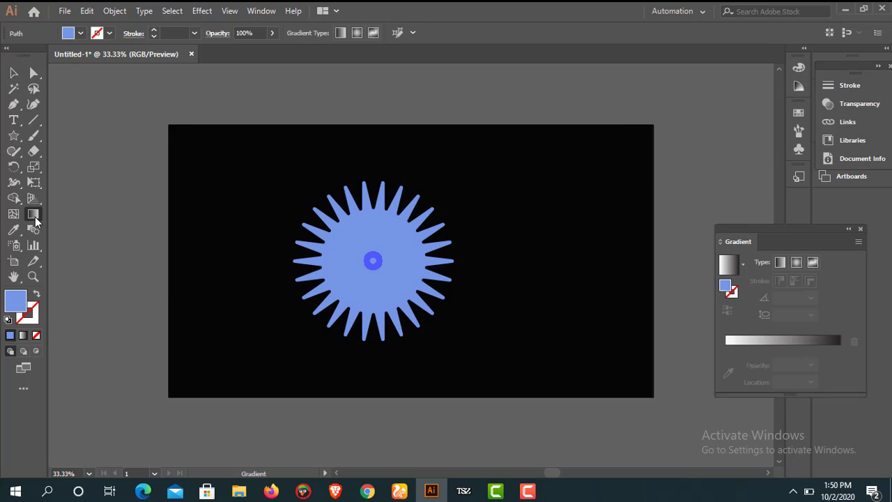
left_click(796, 262)
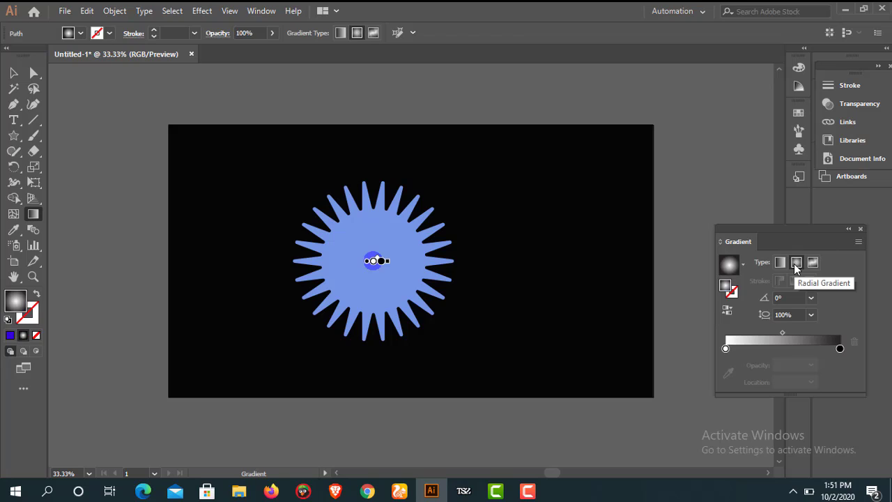
Colour the gradient's starting white stop dark indigo and move it to about 70% along the gradient
double_click(725, 349)
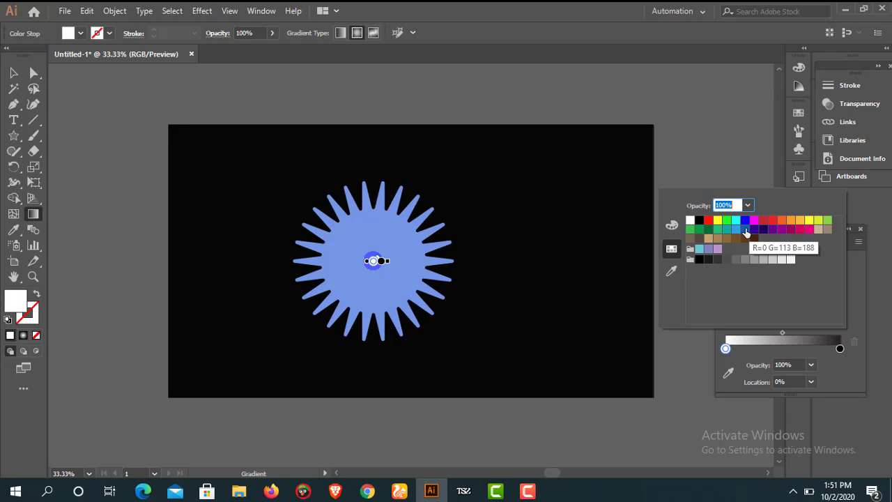
left_click(754, 228)
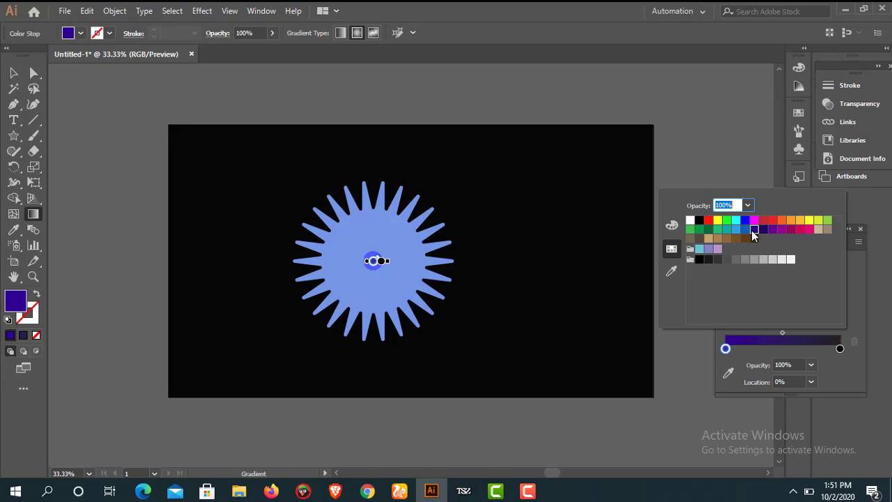
left_click(726, 349)
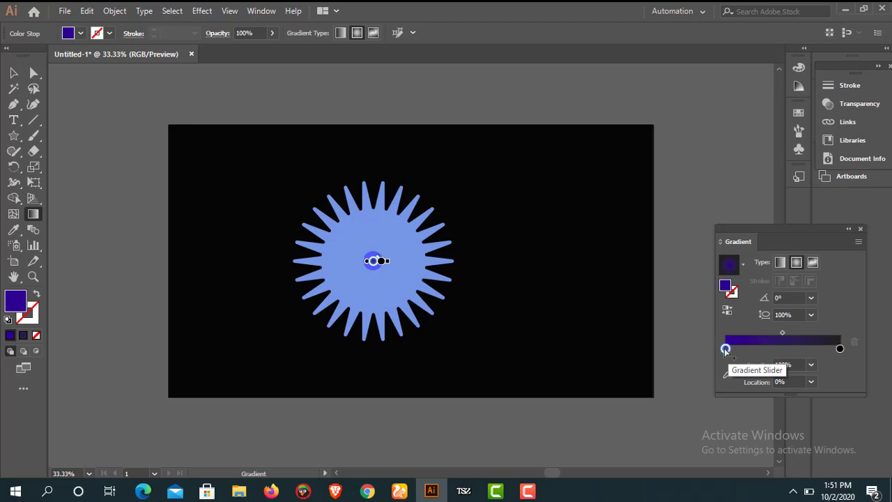
left_click_drag(726, 350, 807, 350)
Change the gradient's black end stop to the blue swatch R=0 G=113 B=188
double_click(840, 348)
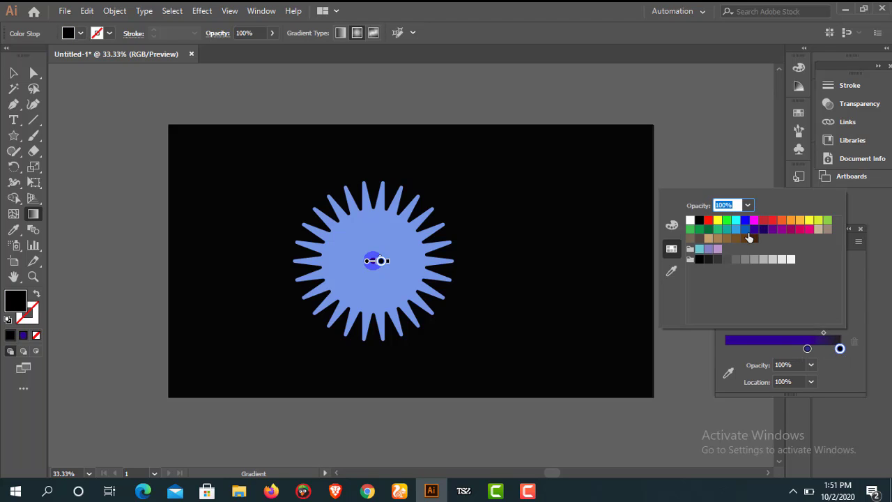
left_click(745, 230)
left_click(877, 332)
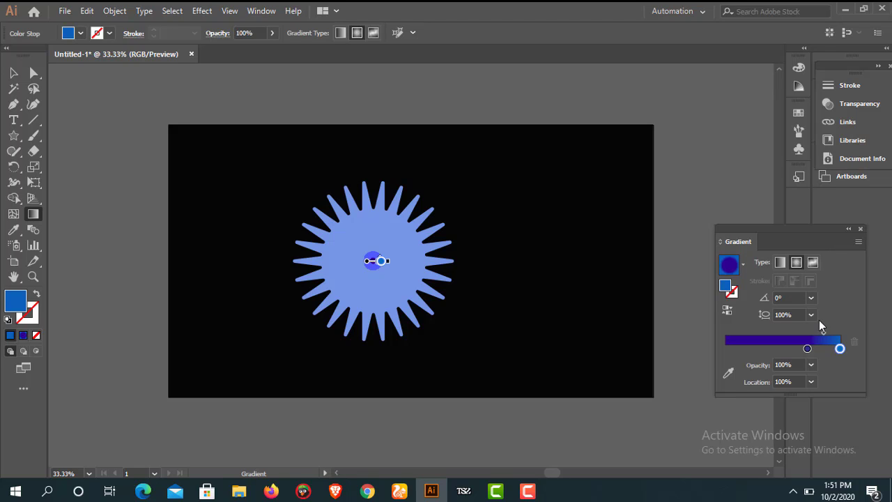
Fill the large star with the same indigo-to-blue radial gradient and deselect it
key("v")
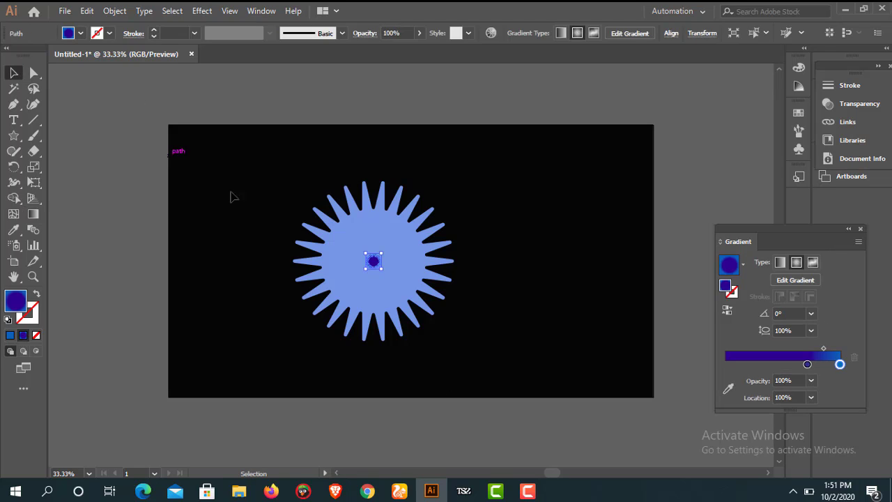
left_click(372, 291)
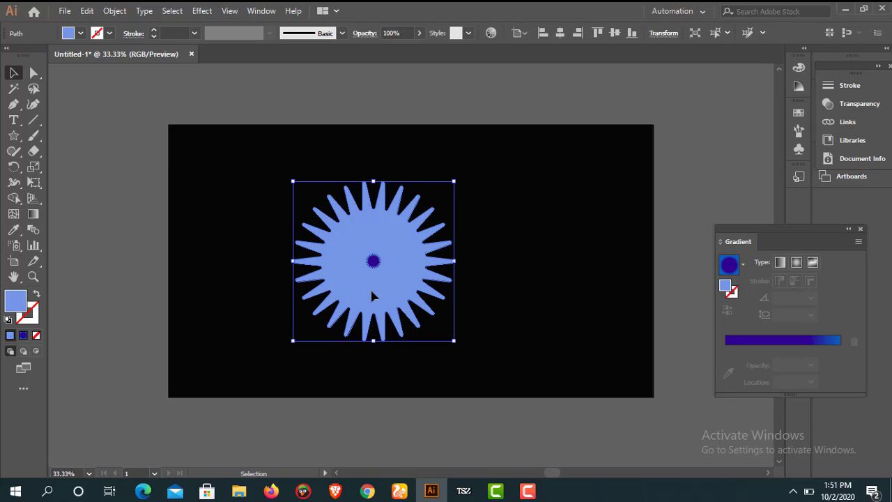
left_click(22, 337)
left_click(154, 307)
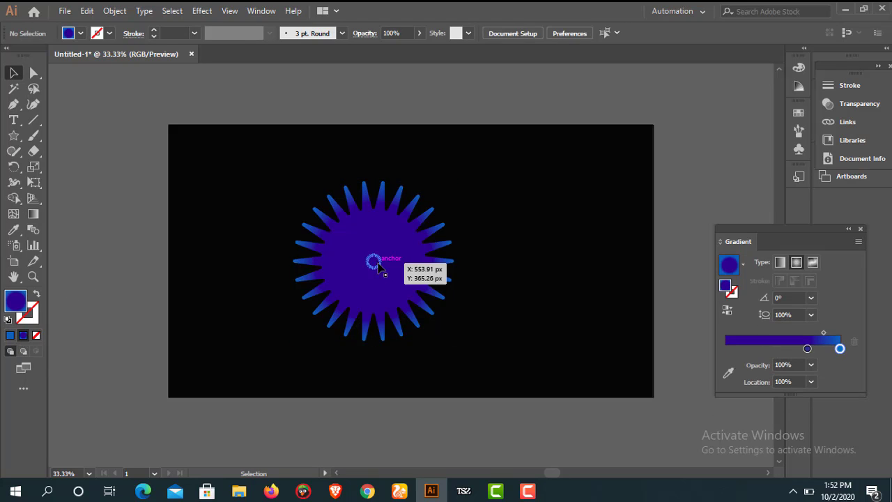
Select the tiny centre star and colour its gradient's first stop, at about 71%, light blue
left_click(376, 264)
double_click(807, 364)
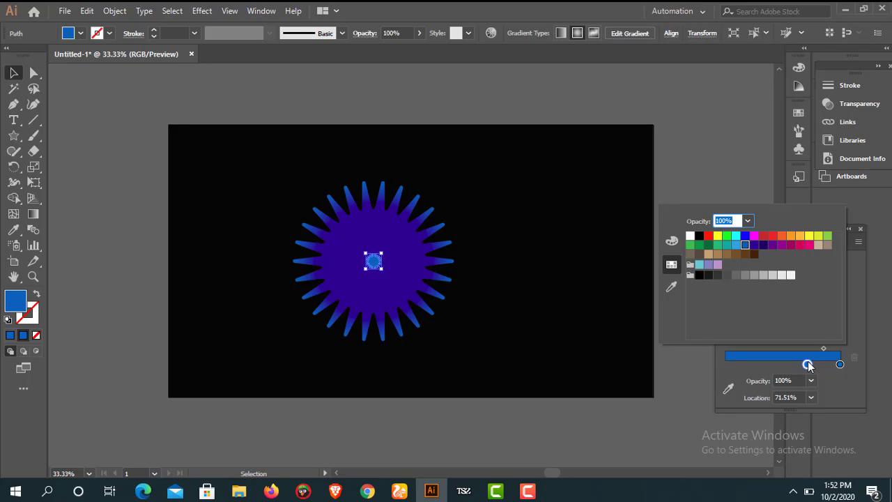
left_click(736, 245)
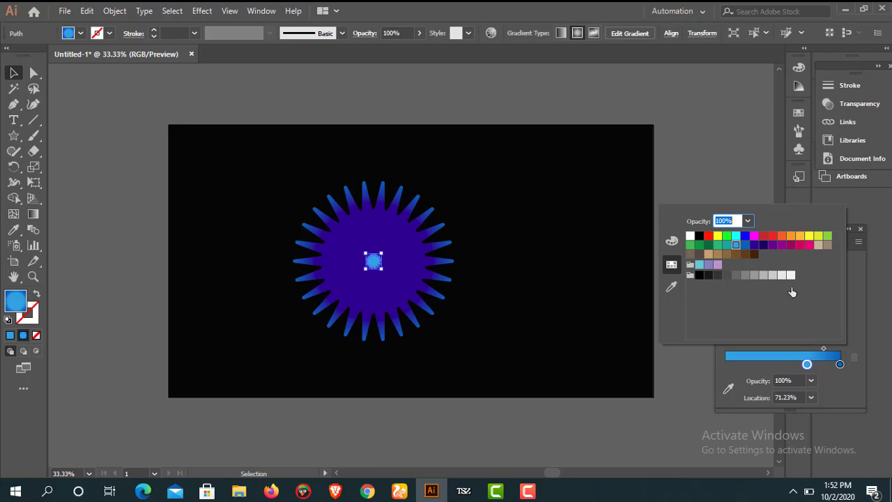
Colour the end stop of the centre star's gradient dark indigo
double_click(841, 364)
left_click(754, 244)
key("Escape")
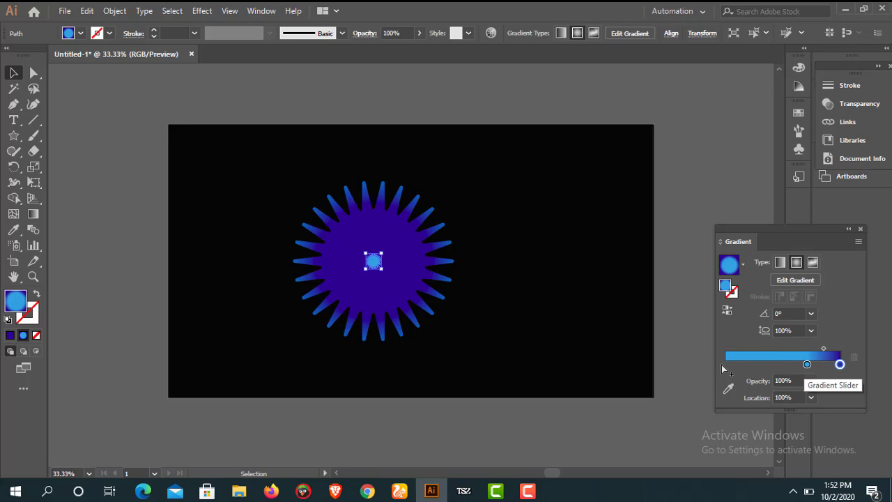
Move the centre star's light blue stop to 0%, colour its end stop with the lightest grey swatch, and deselect
left_click_drag(806, 364, 725, 364)
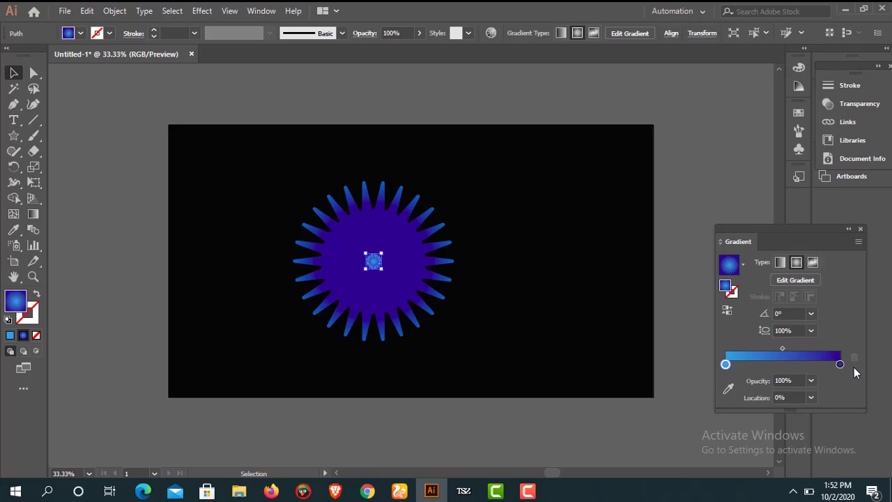
double_click(840, 367)
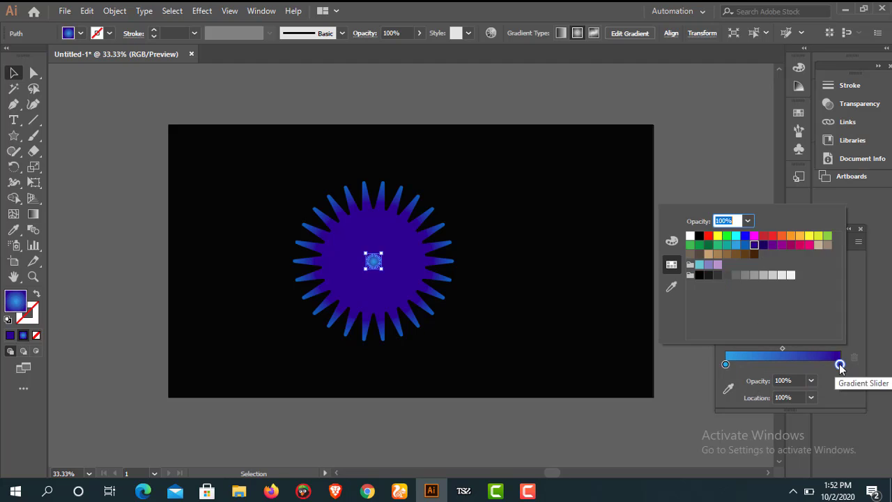
left_click(790, 276)
left_click(328, 189)
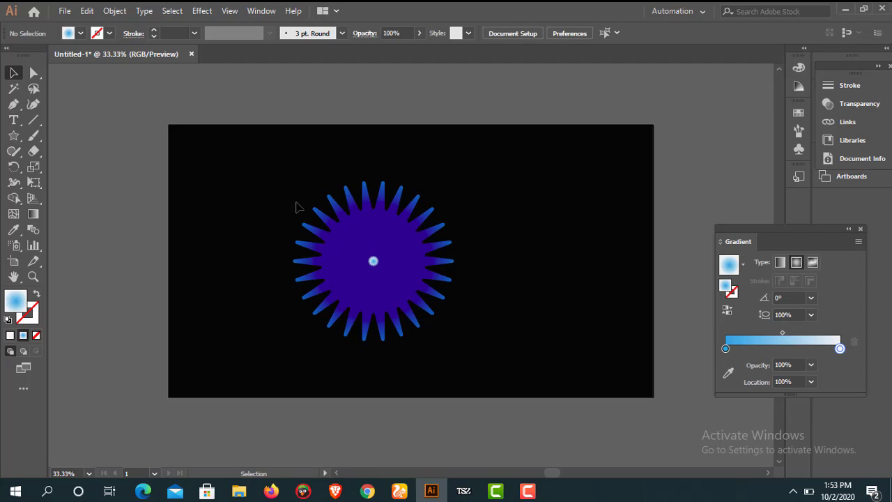
Select both stars and set the blend options to 100 specified steps with Align to Path orientation
left_click_drag(286, 203, 437, 354)
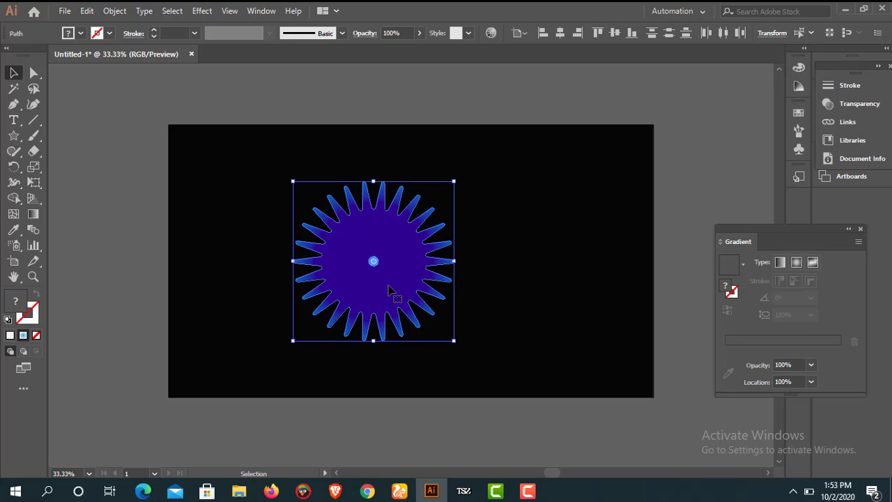
left_click(128, 13)
mouse_move(153, 361)
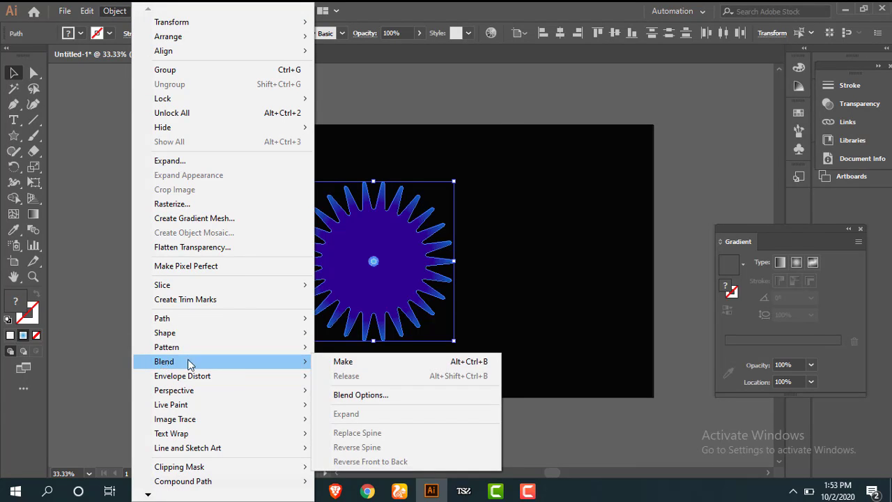
left_click(342, 396)
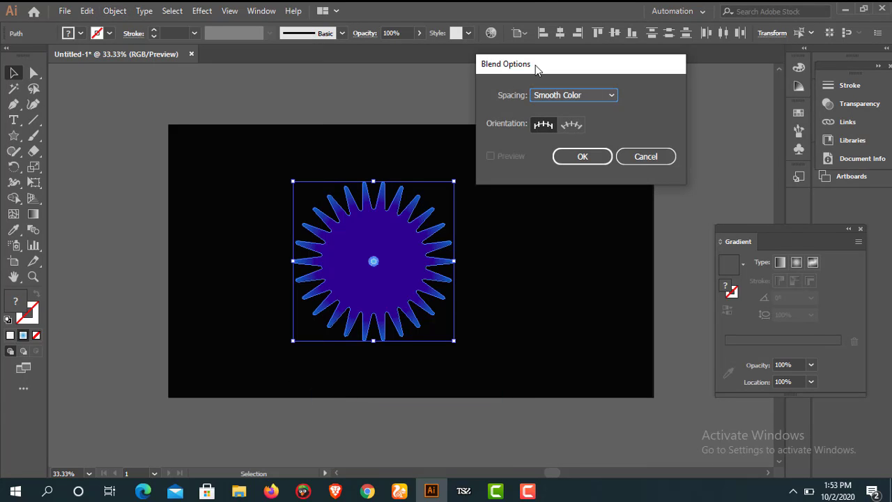
left_click(613, 101)
left_click(611, 121)
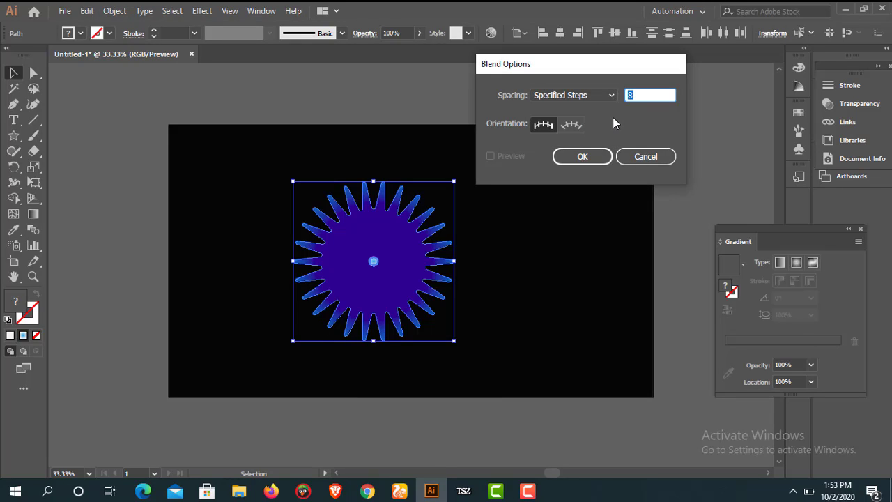
left_click(572, 125)
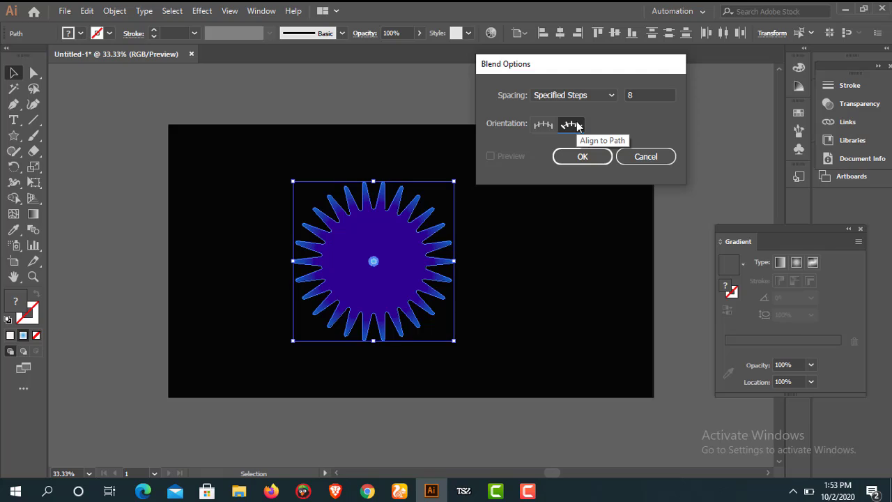
left_click(635, 93)
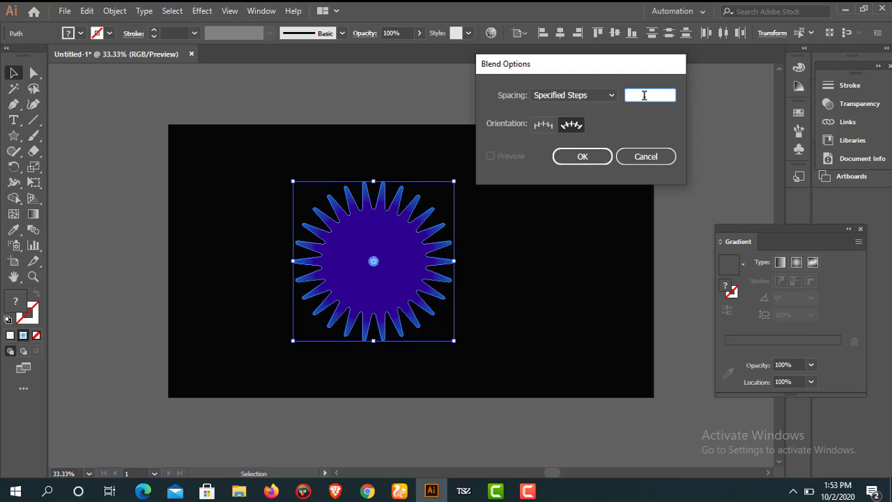
type("100")
left_click(607, 156)
Make a blend between the large star and the tiny centre star
left_click(106, 12)
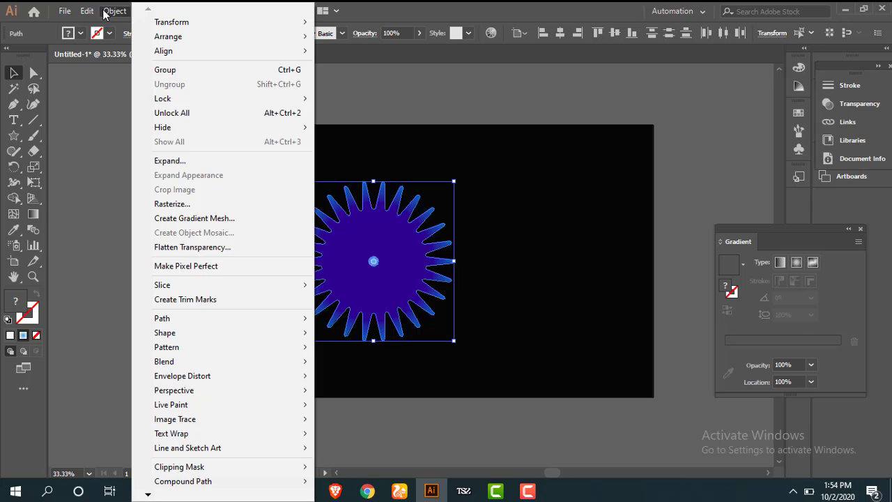
mouse_move(170, 364)
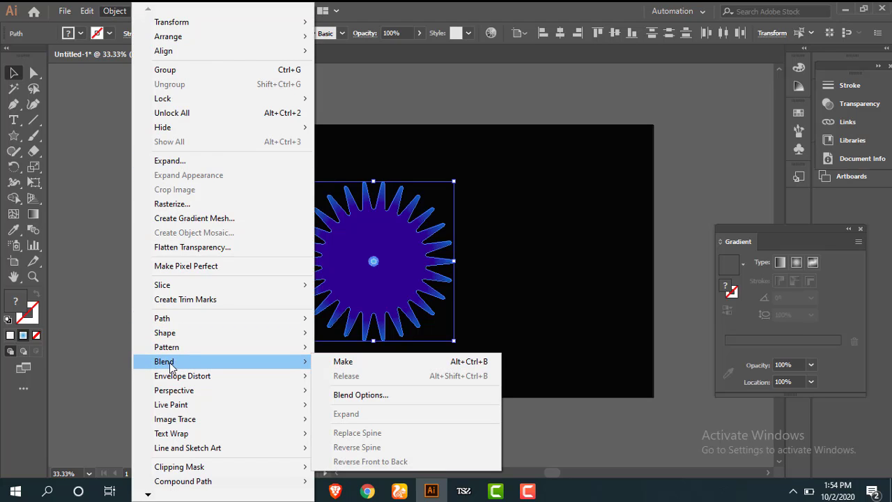
left_click(336, 361)
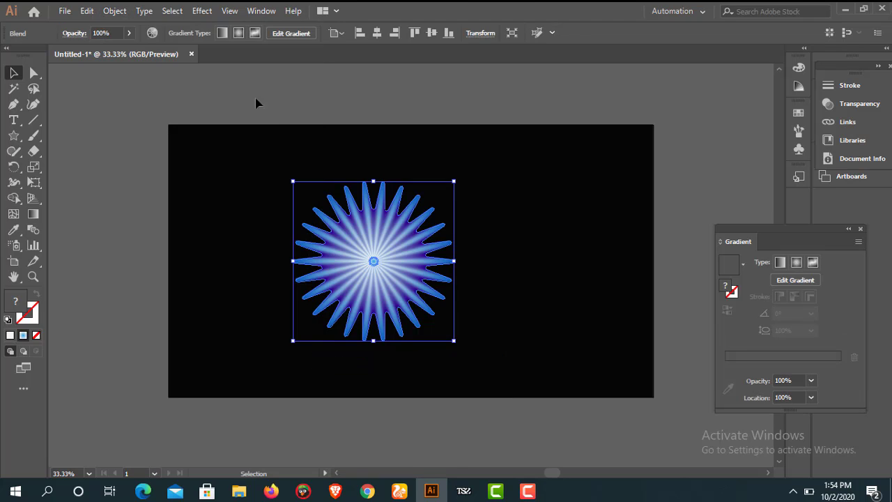
Apply a Pucker & Bloat effect of -23% to the blended star
left_click(202, 11)
mouse_move(238, 132)
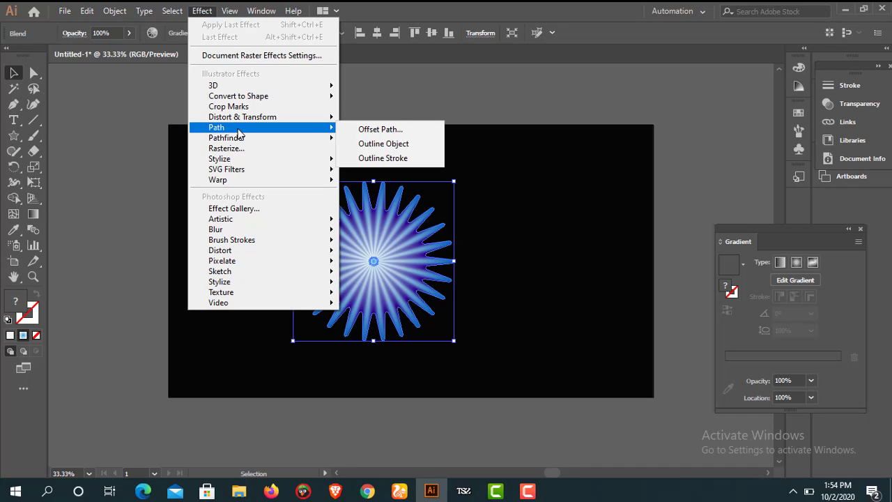
mouse_move(280, 118)
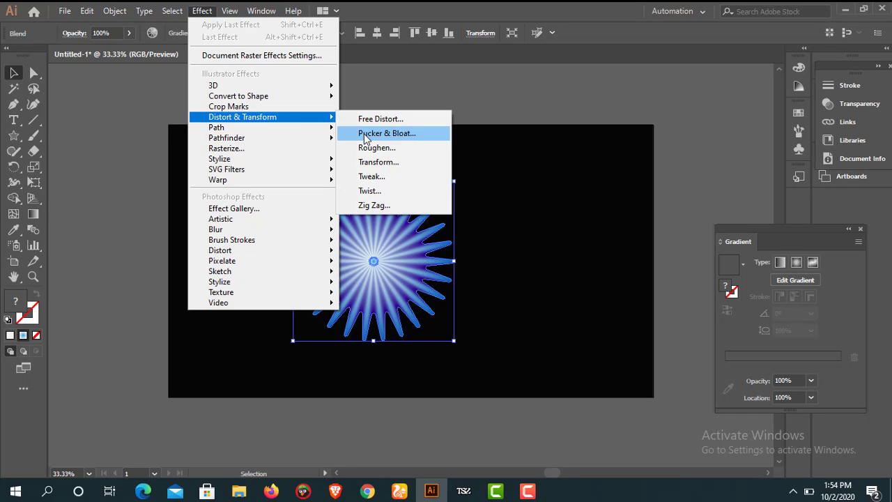
left_click(364, 134)
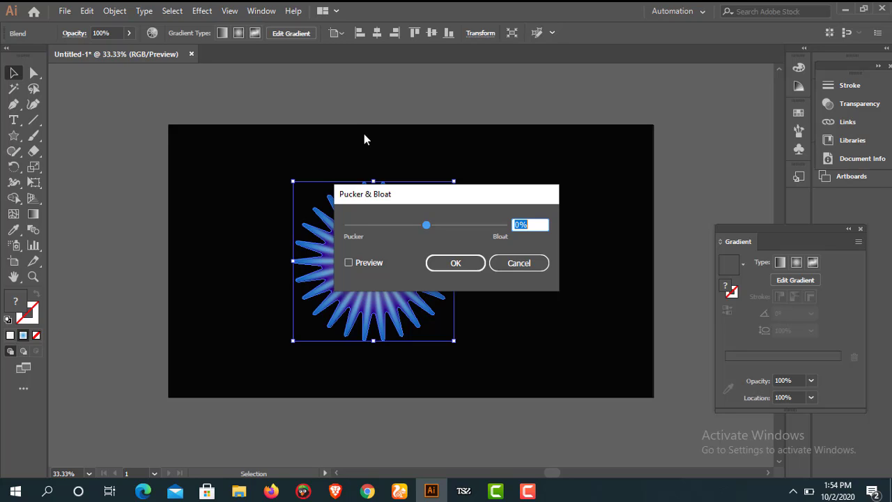
type("-23")
left_click(457, 264)
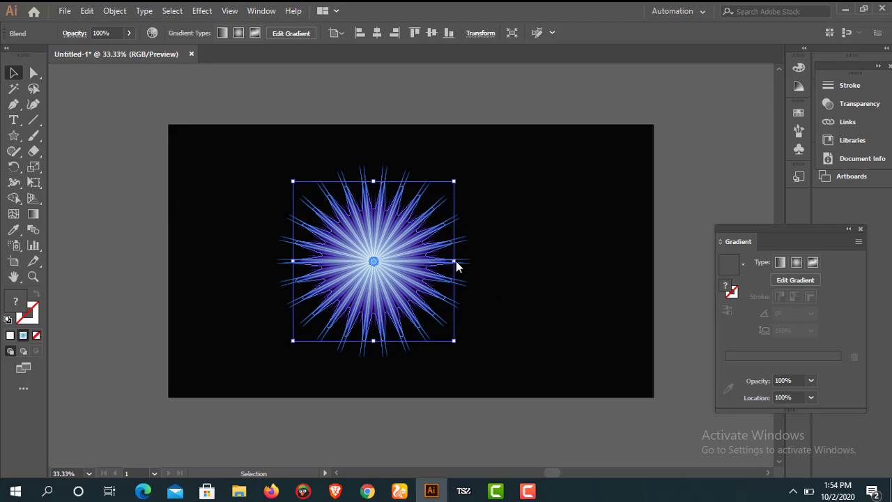
Apply a Roughen effect to the blend with 36% relative size, detail 0 and smooth points
left_click(202, 11)
mouse_move(258, 119)
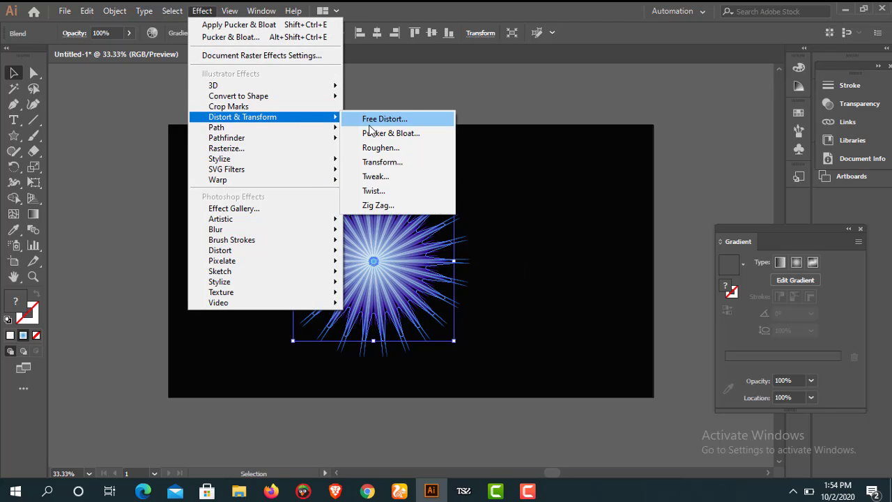
left_click(381, 147)
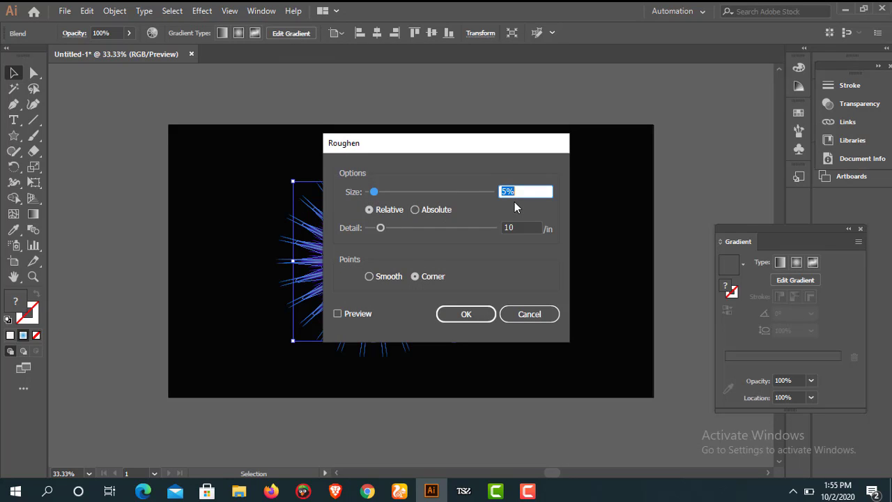
type("36")
double_click(518, 226)
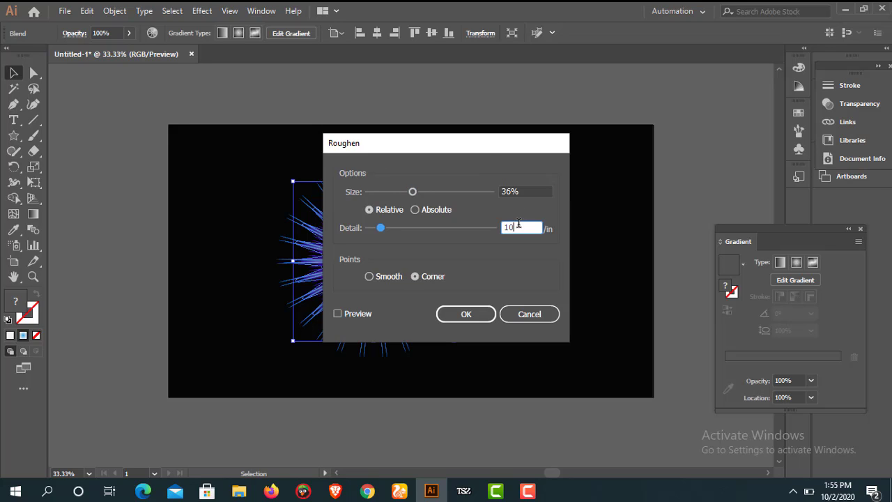
type("0")
left_click(369, 276)
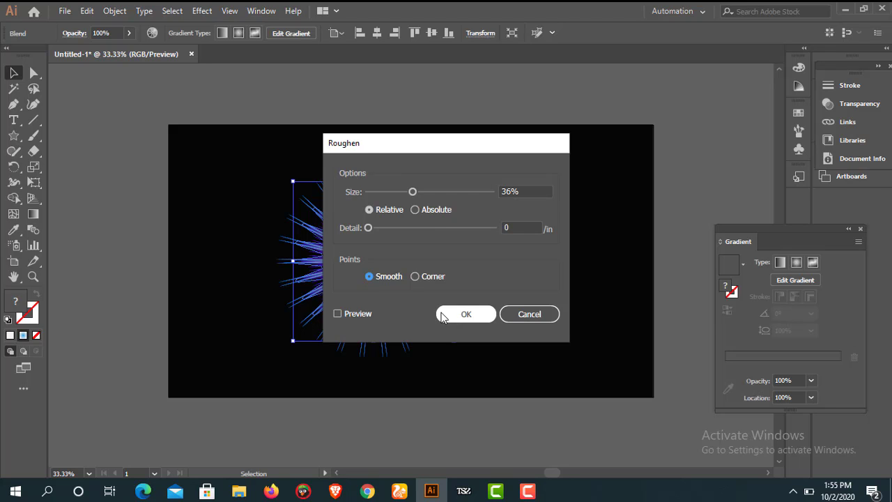
left_click(441, 315)
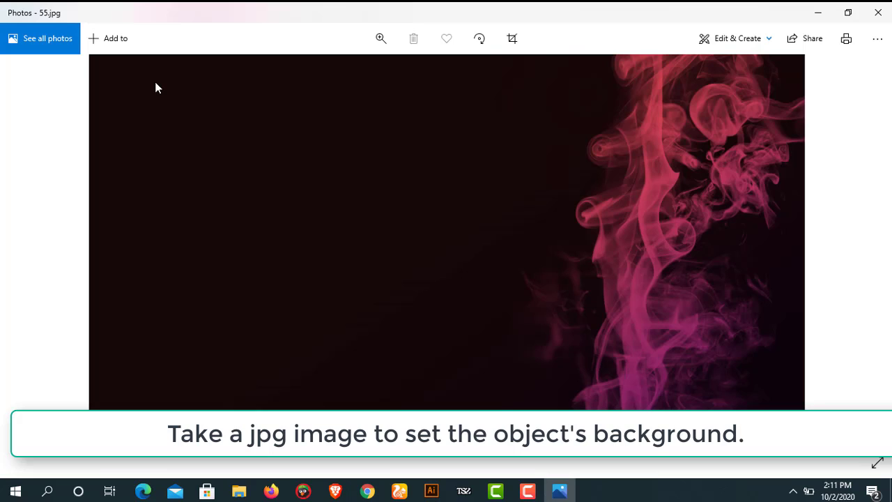
Switch to Photos and copy the smoke image 55.jpg
right_click(296, 218)
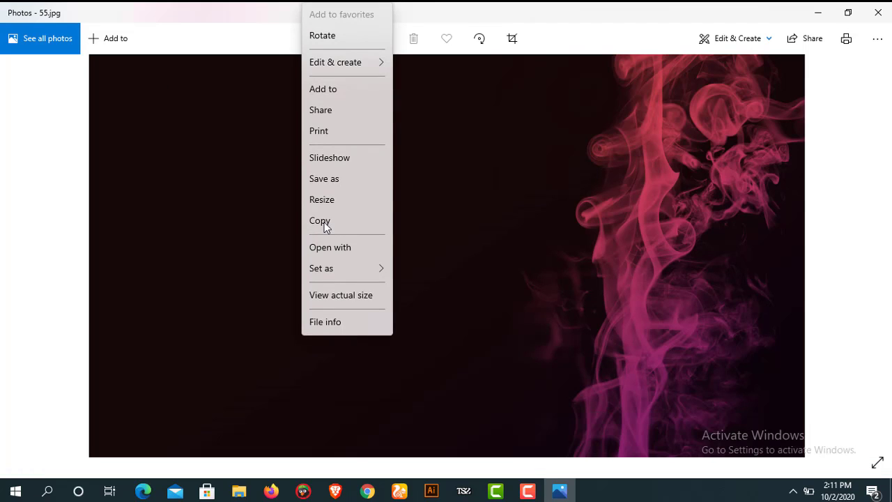
left_click(324, 224)
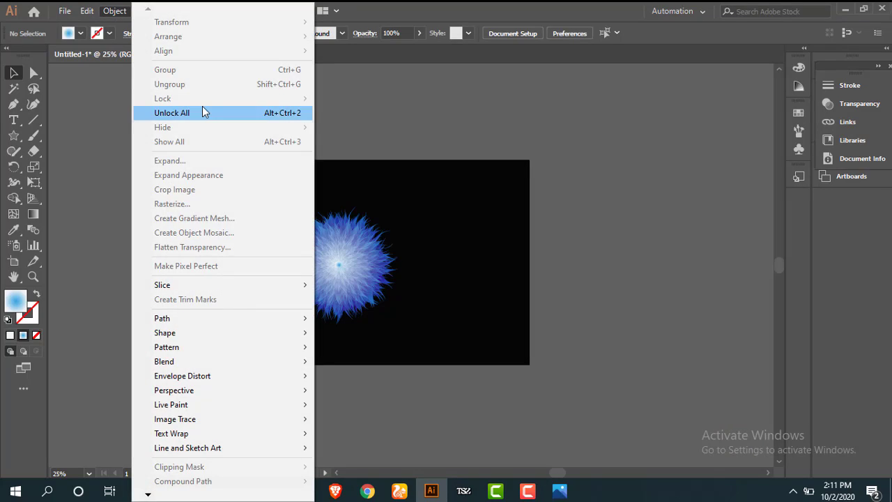
Back in Illustrator, unlock and delete the black background, and paste the copied smoke image in its place
left_click(202, 108)
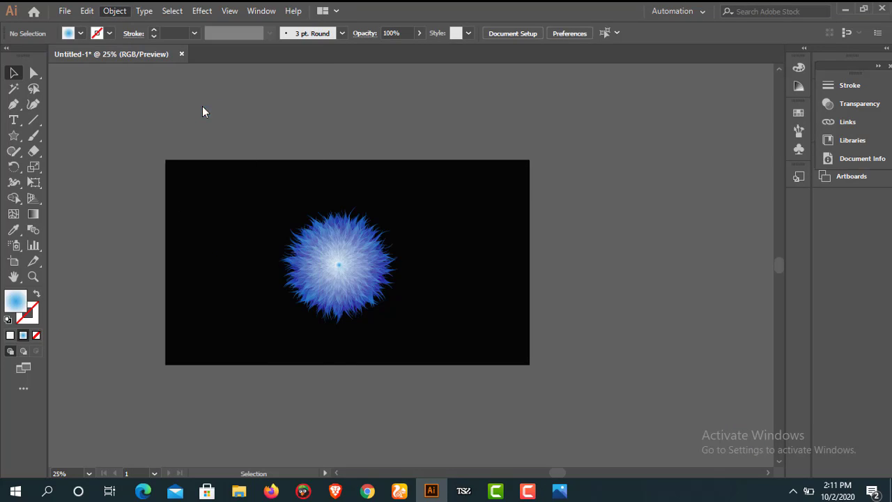
key("Delete")
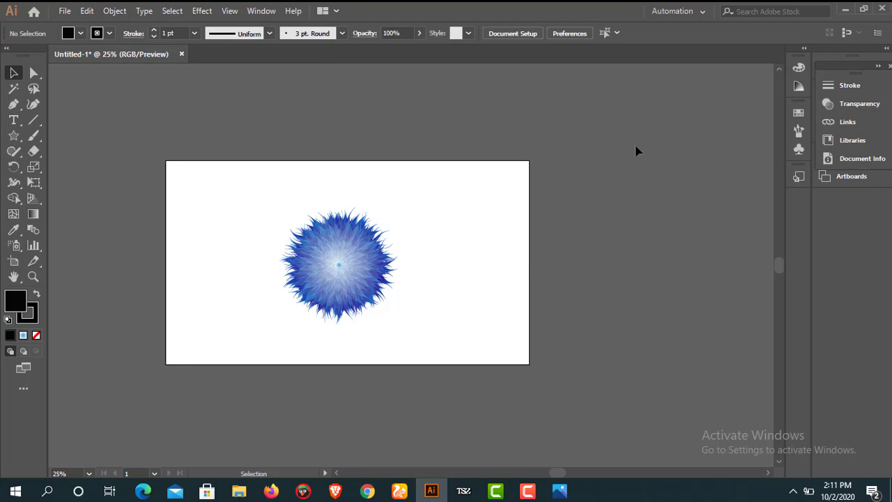
key("ctrl")
key("ctrl+v")
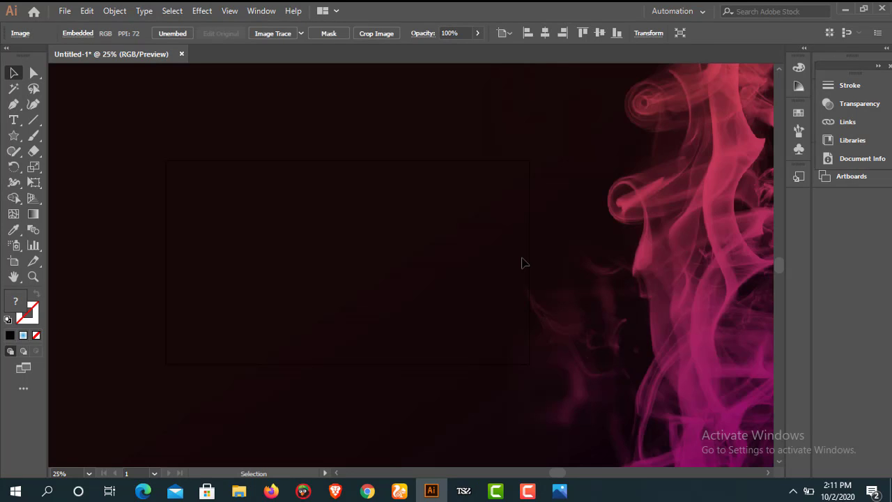
Scale the pasted smoke image down proportionally to slightly larger than the artboard and move it to cover the whole artboard
key("ctrl+minus")
key("ctrl+minus")
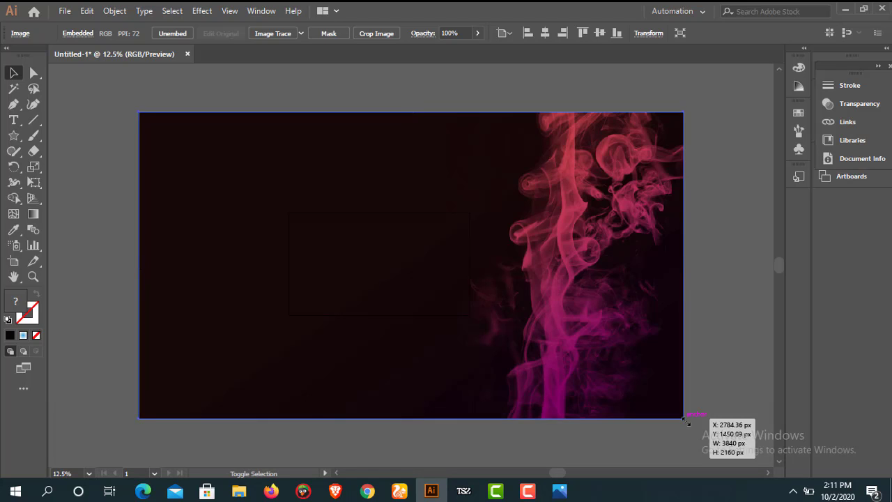
left_click_drag(684, 418, 520, 364)
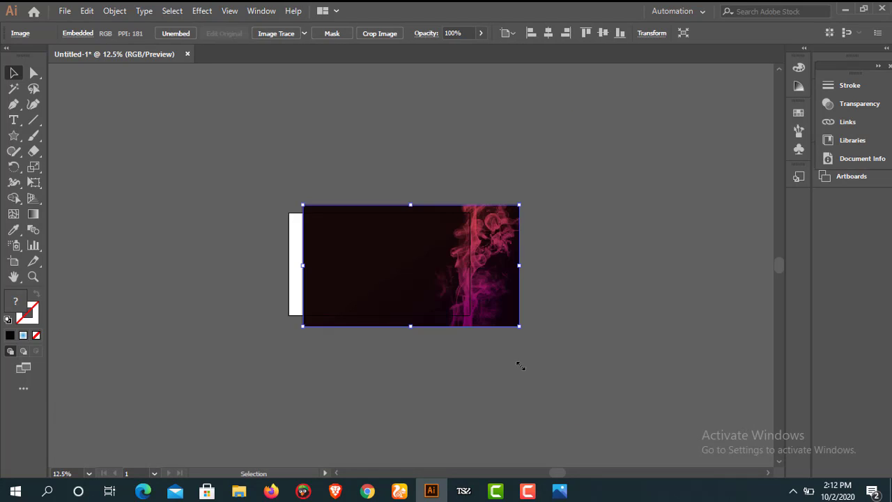
key("ctrl+plus")
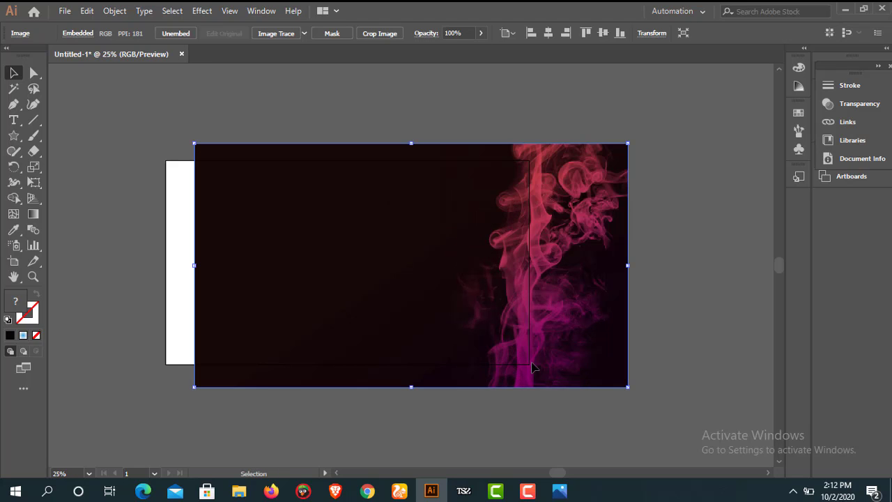
left_click_drag(335, 309, 285, 309)
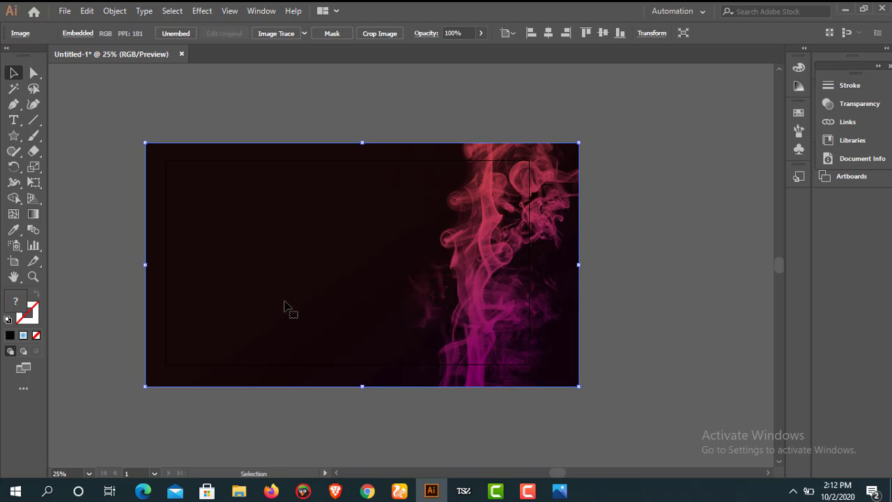
Send the smoke image to the back, behind the furry star shape
right_click(286, 307)
mouse_move(387, 410)
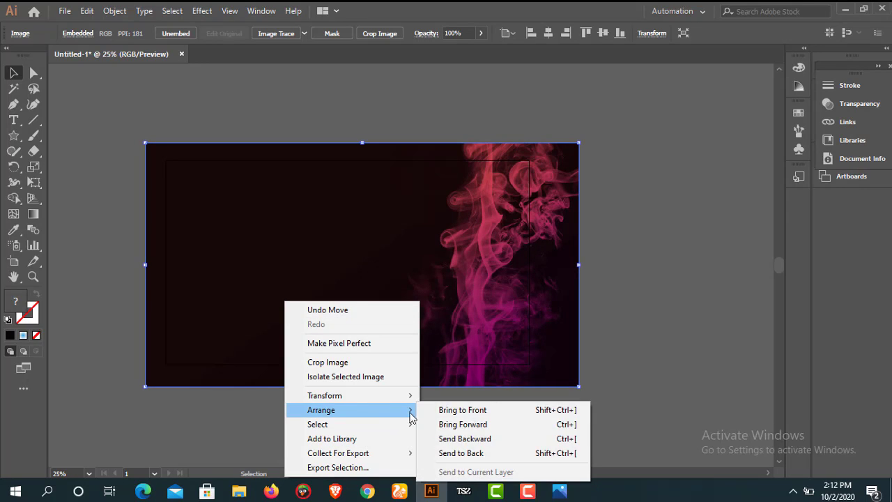
left_click(442, 454)
Resize the smoke image from its right, bottom and top edges to fit the artboard, and deselect it
left_click_drag(578, 264, 530, 270)
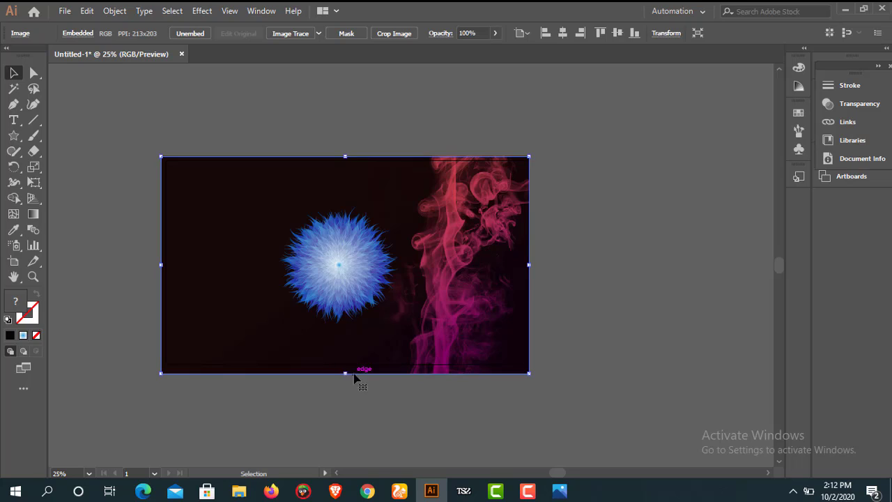
left_click_drag(344, 373, 343, 364)
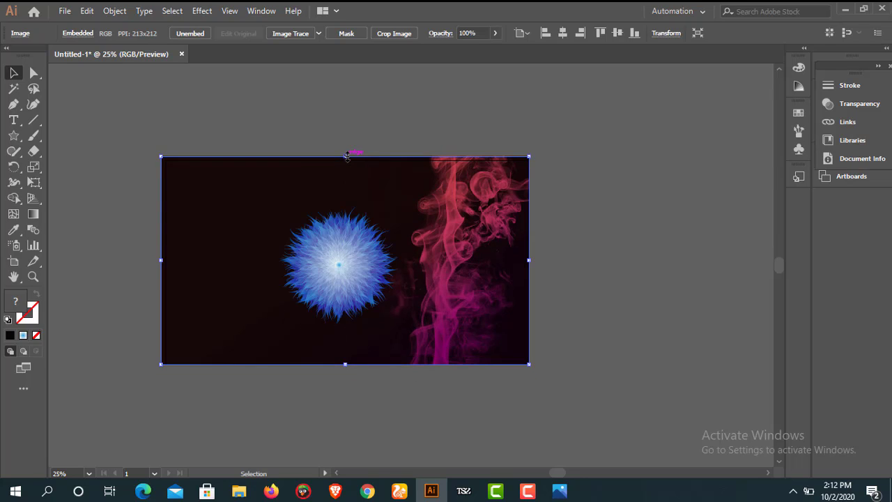
left_click_drag(345, 155, 354, 166)
key("ctrl+shift+a")
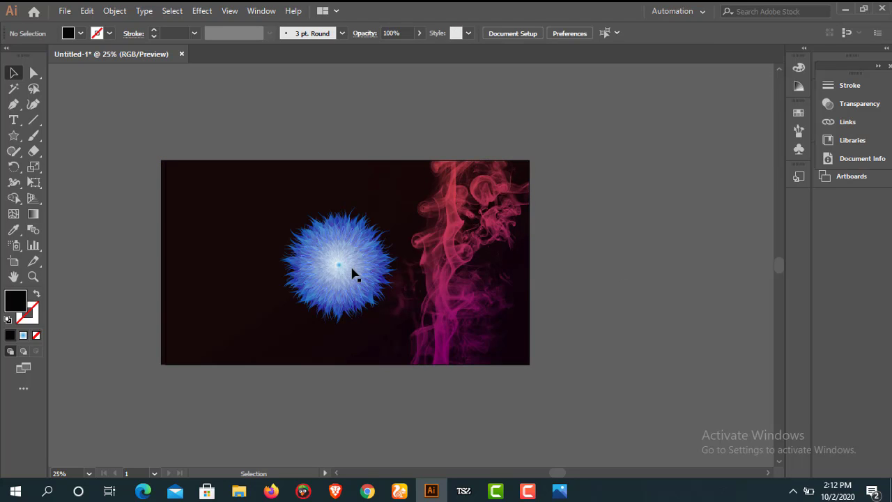
Move the furry star shape left from the artboard's centre onto the dark area away from the smoke, and deselect it
left_click_drag(353, 272, 288, 266)
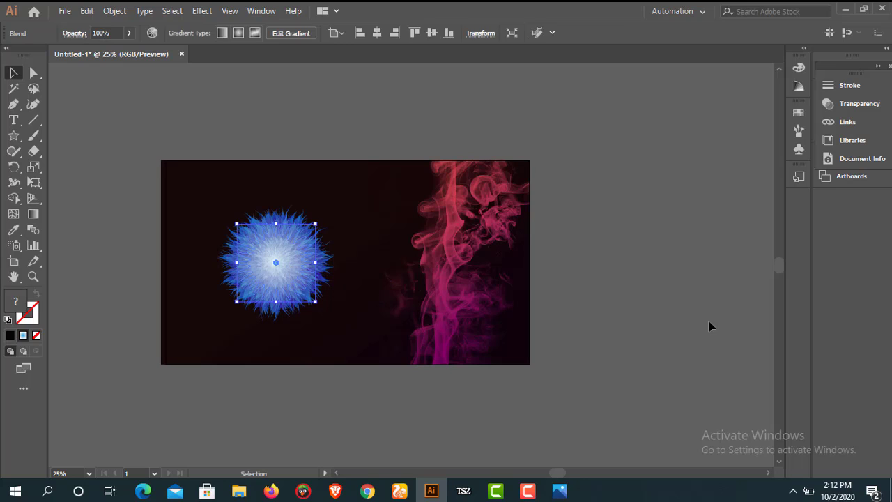
left_click(622, 321)
key("ctrl+plus")
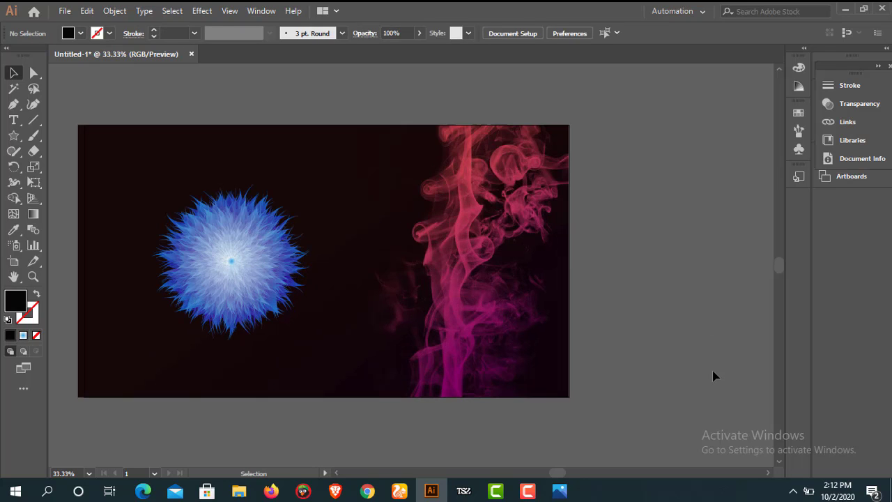
left_click(13, 277)
left_click_drag(195, 319, 269, 321)
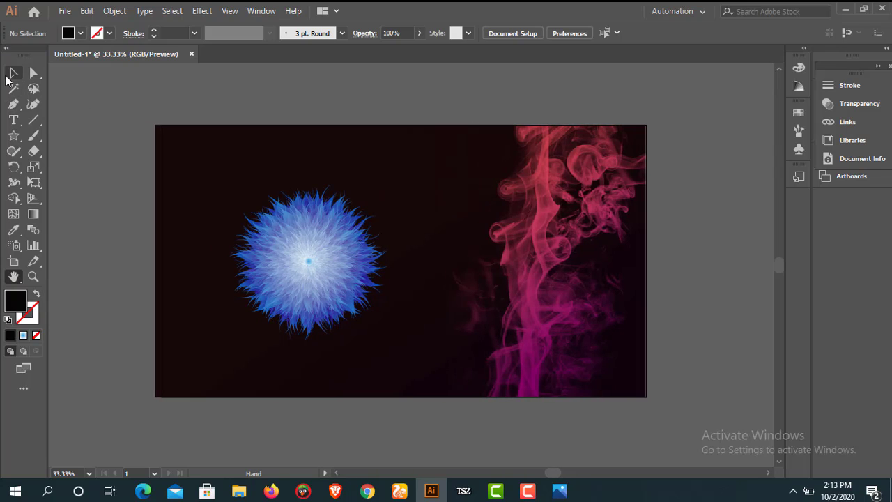
left_click(12, 73)
key("ctrl+plus")
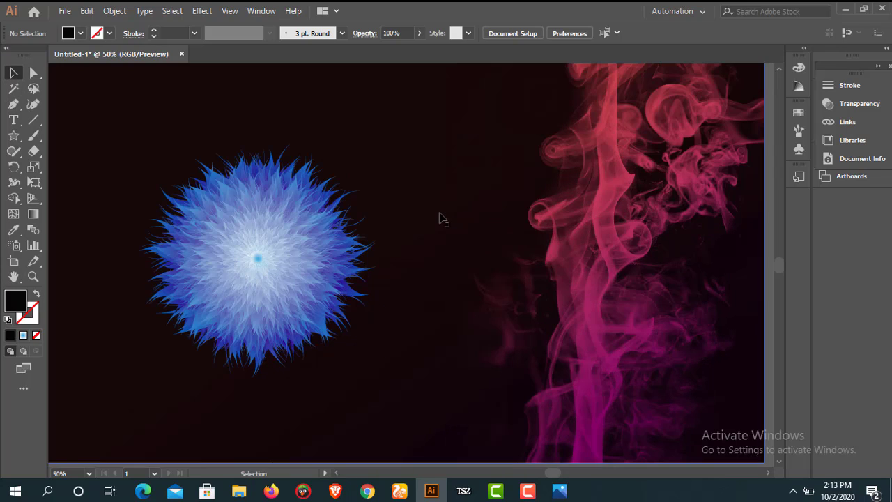